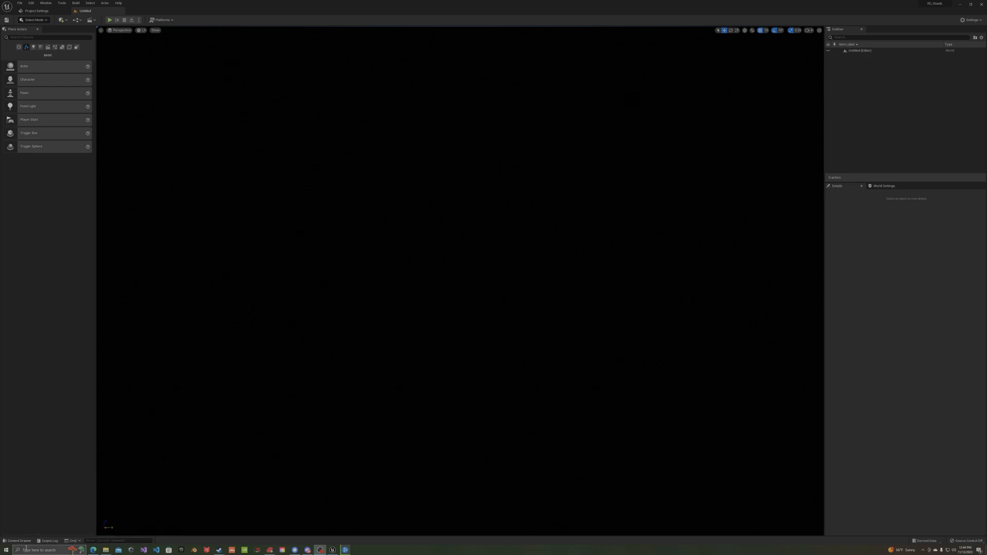
# - Open the Demo_Day level from the project's Maps folder
pyautogui.click(14, 541)
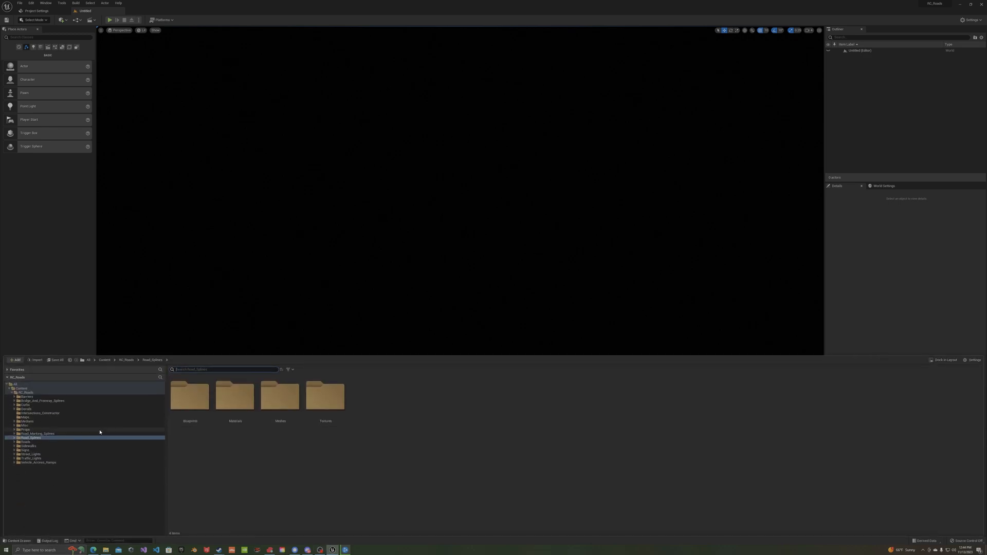
pyautogui.click(25, 417)
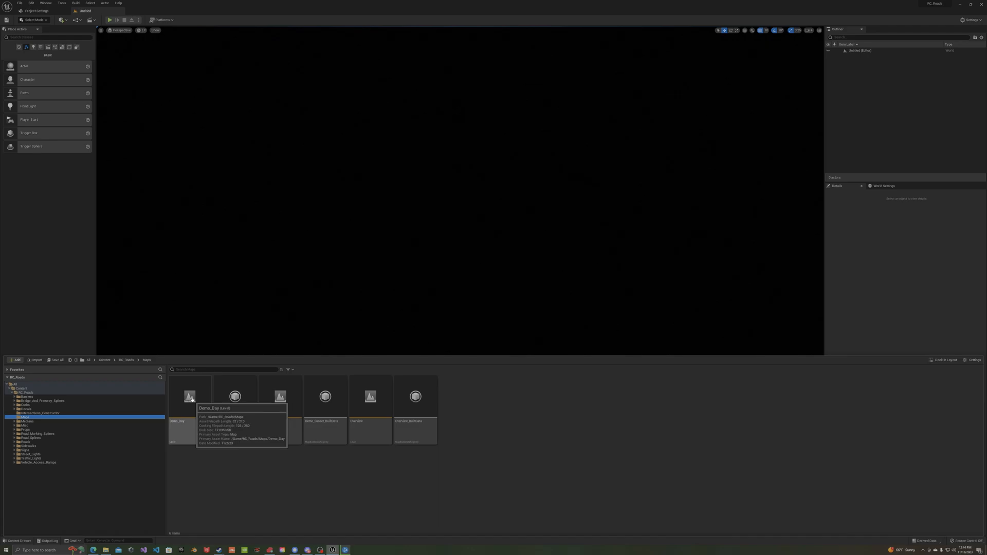
pyautogui.doubleClick(192, 408)
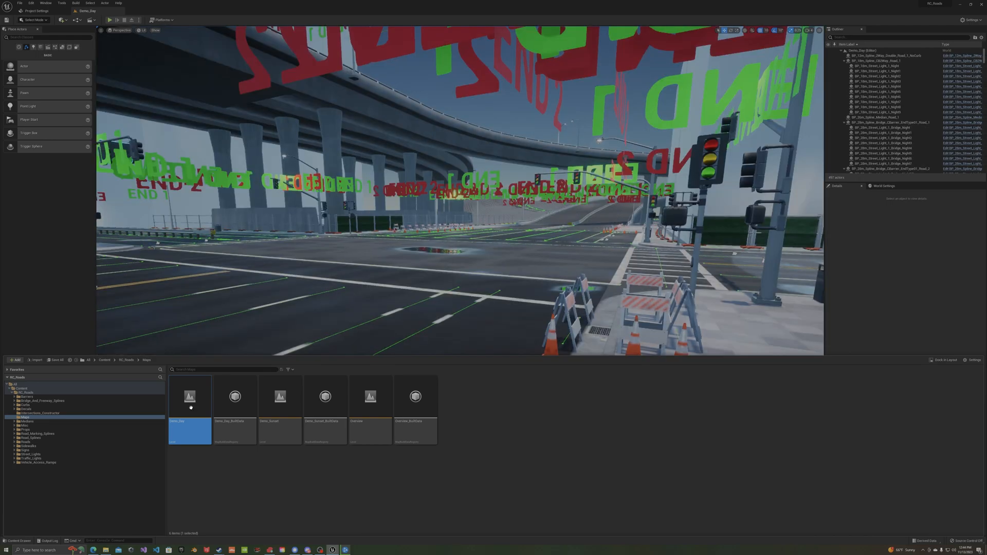
# - Place the Spline_Road_1_NoCurb blueprint from the Road_Splines blueprints on an empty stretch of the checkered floor
pyautogui.moveTo(411, 221); pyautogui.dragTo(370, 328, button='right')
pyautogui.press('w')
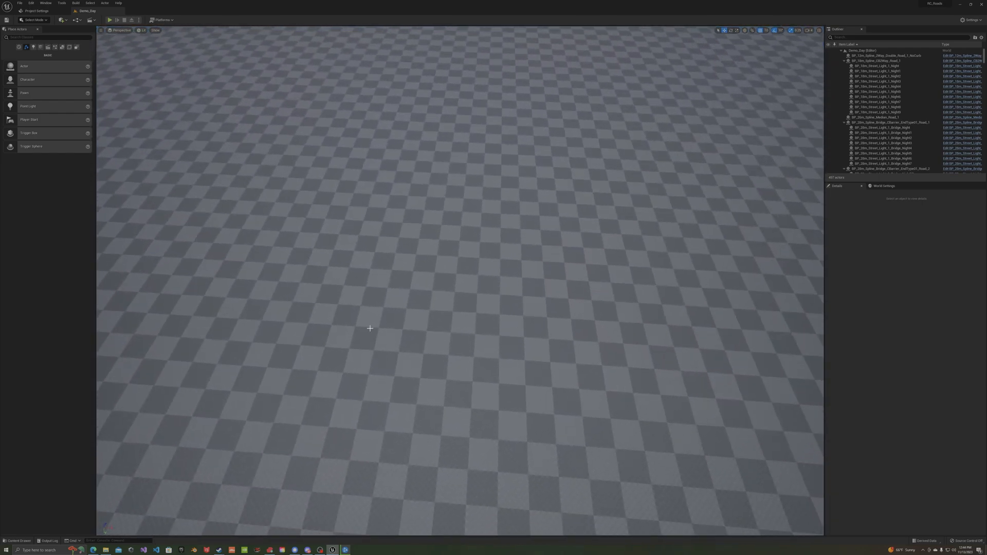
pyautogui.click(15, 540)
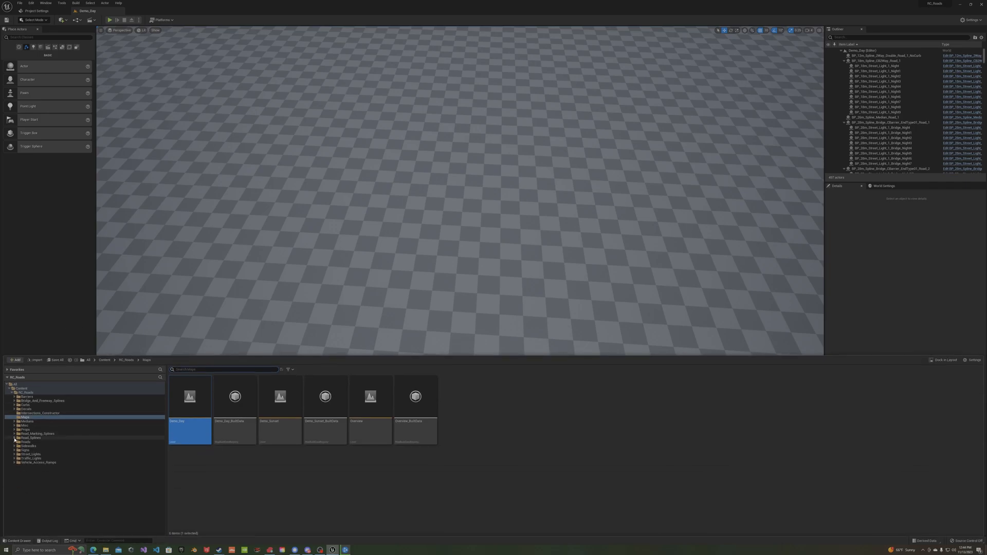
pyautogui.click(15, 438)
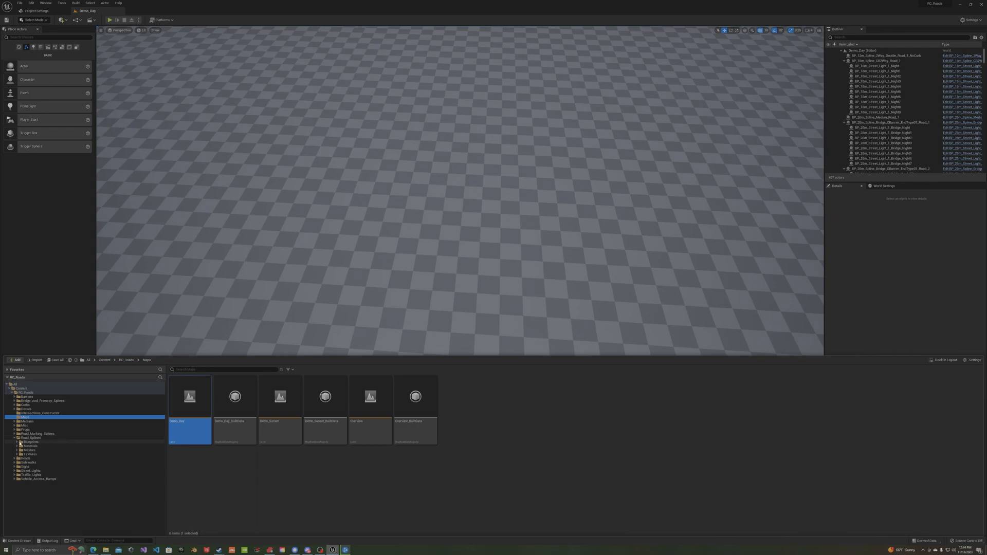
pyautogui.click(18, 443)
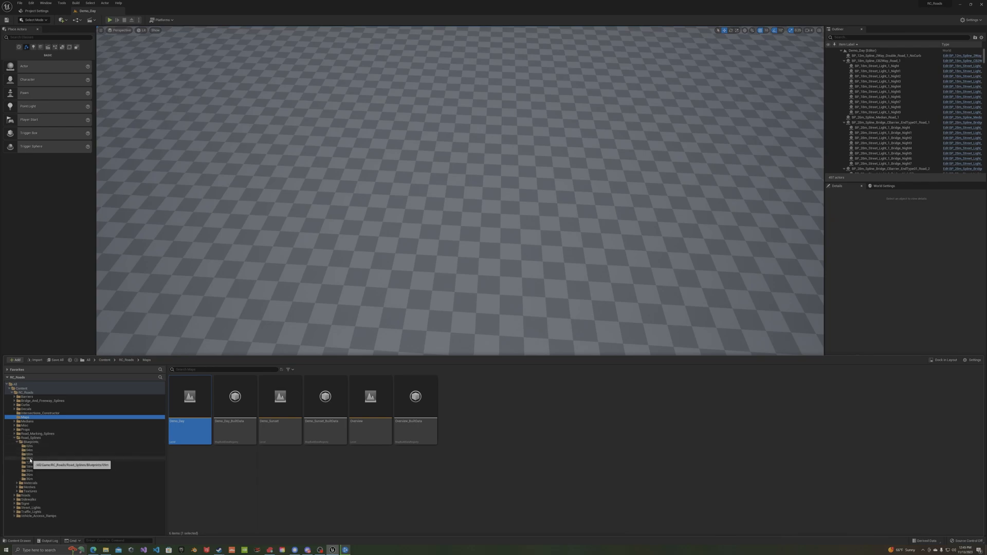
pyautogui.click(27, 458)
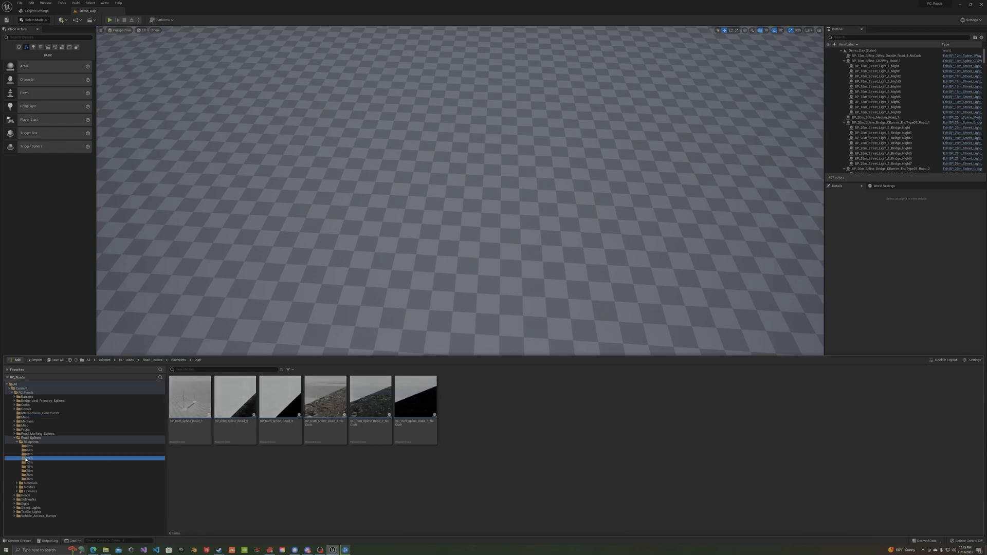
pyautogui.click(328, 428)
pyautogui.moveTo(379, 285)
pyautogui.mouseDown()
pyautogui.moveTo(357, 249)
pyautogui.moveTo(776, 259)
pyautogui.mouseUp()
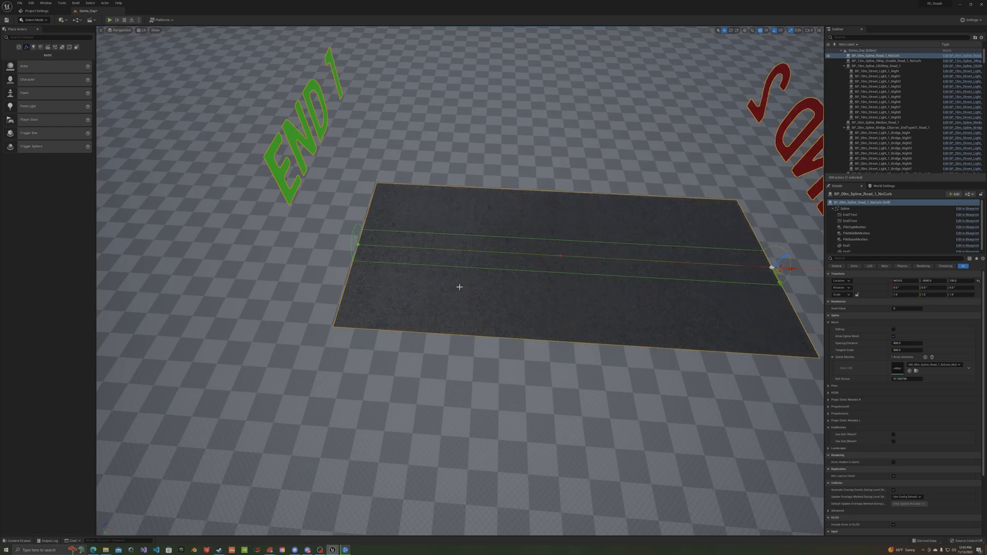
pyautogui.press('w')
pyautogui.moveTo(460, 288)
pyautogui.mouseDown(button='right')
pyautogui.moveTo(483, 281)
pyautogui.moveTo(467, 275)
pyautogui.mouseUp(button='right')
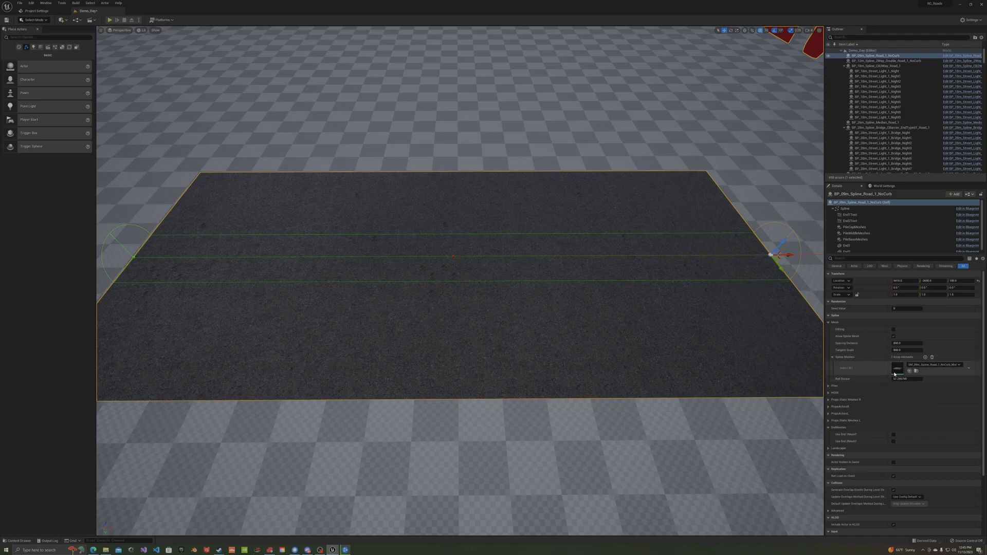
# - Open the placed road's NoCurb_Mid static mesh in an enlarged mesh editor and locate its assigned material among the project assets
pyautogui.click(916, 371)
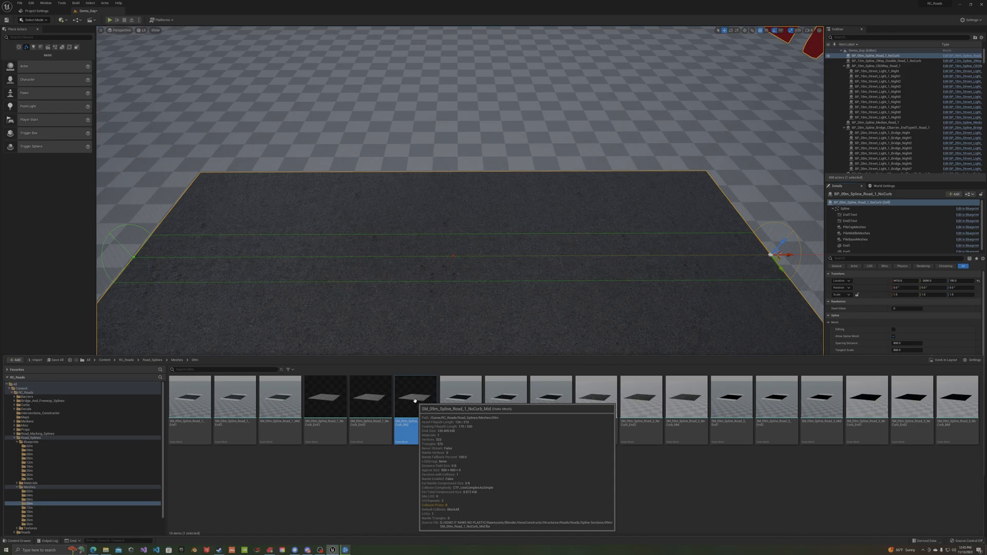
pyautogui.hotkey('ctrl', 'space')
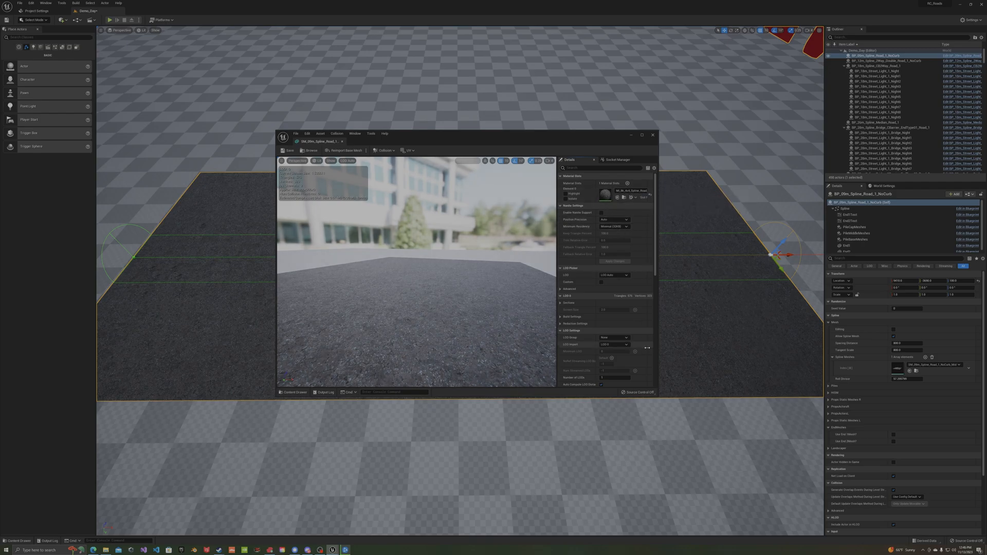
pyautogui.moveTo(658, 396); pyautogui.dragTo(717, 440)
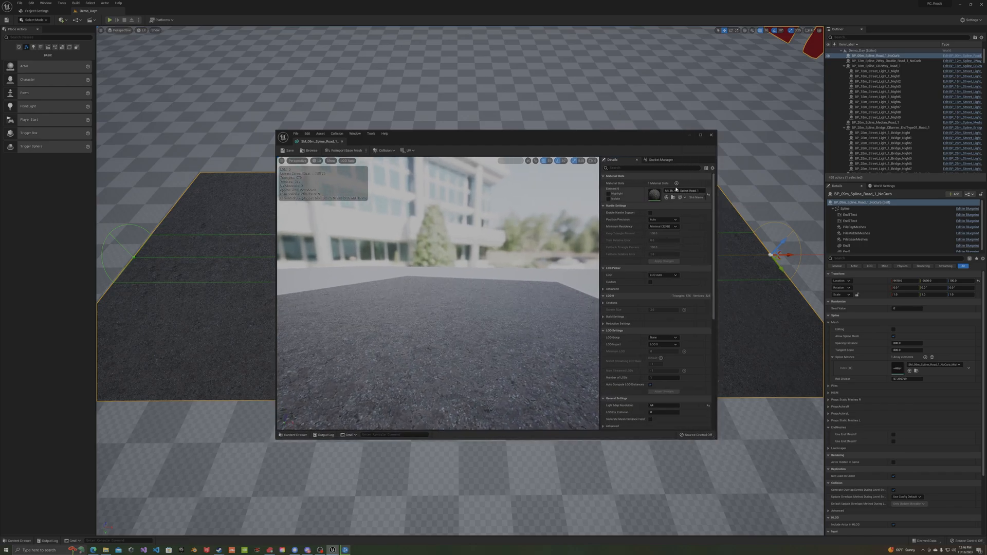
pyautogui.click(673, 199)
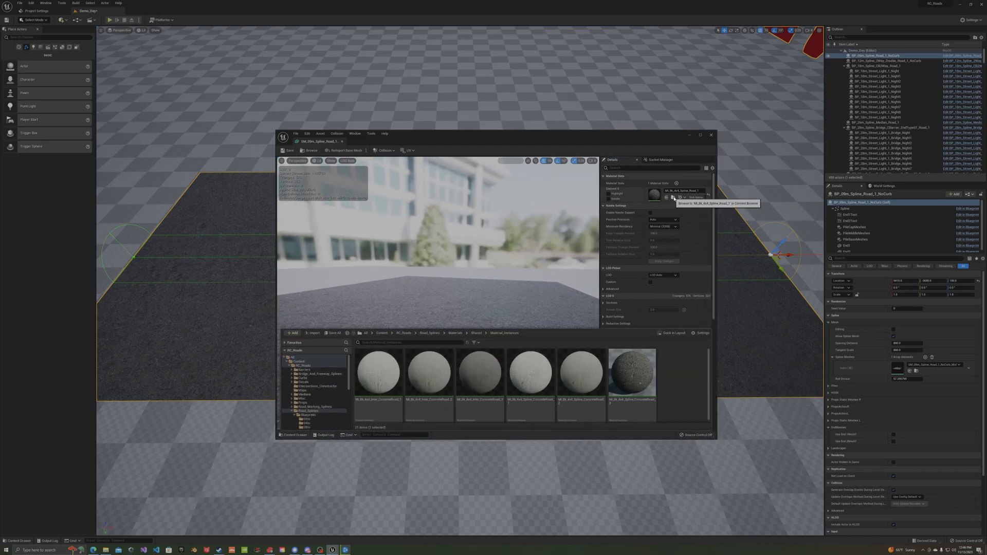
pyautogui.moveTo(618, 140); pyautogui.dragTo(492, 25)
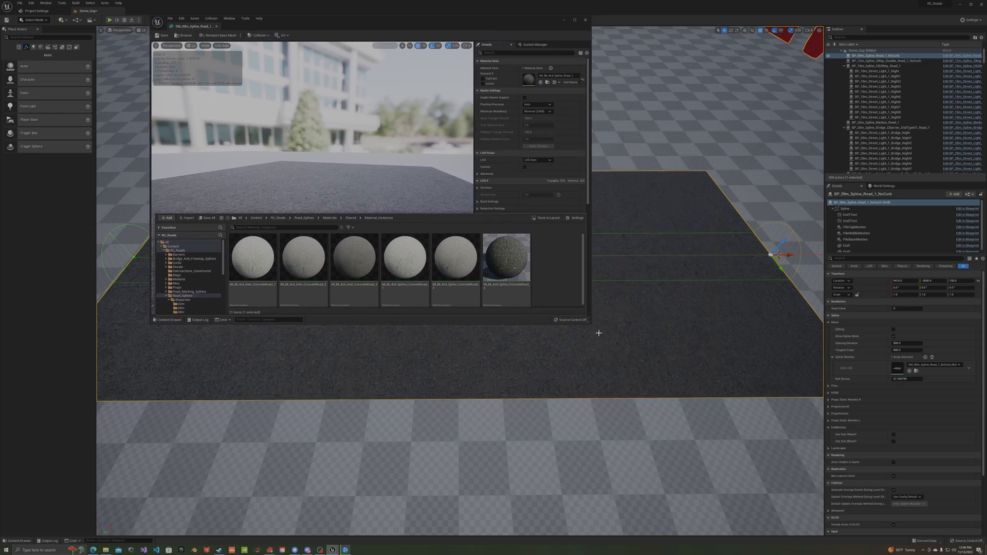
pyautogui.moveTo(591, 324); pyautogui.dragTo(816, 415)
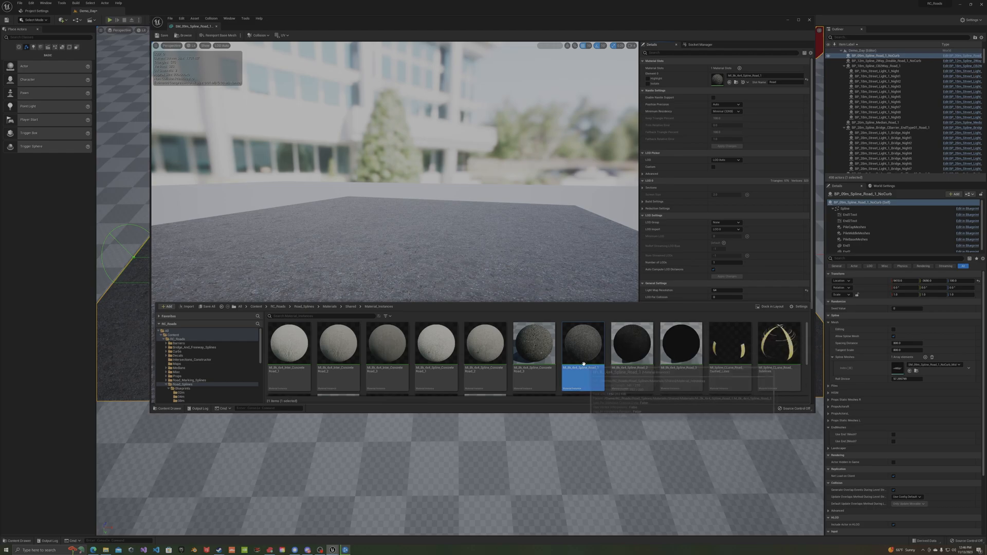
# - Examine the shared road material instances, including the concrete variants, and return to the level
pyautogui.scroll(-1, 612, 368)
pyautogui.scroll(-2, 611, 369)
pyautogui.scroll(3, 455, 382)
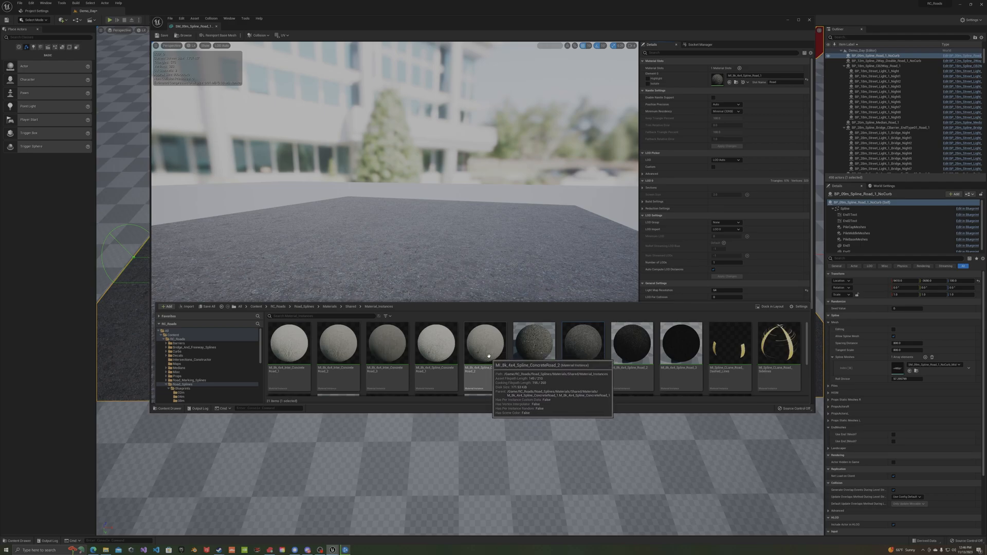
pyautogui.click(583, 349)
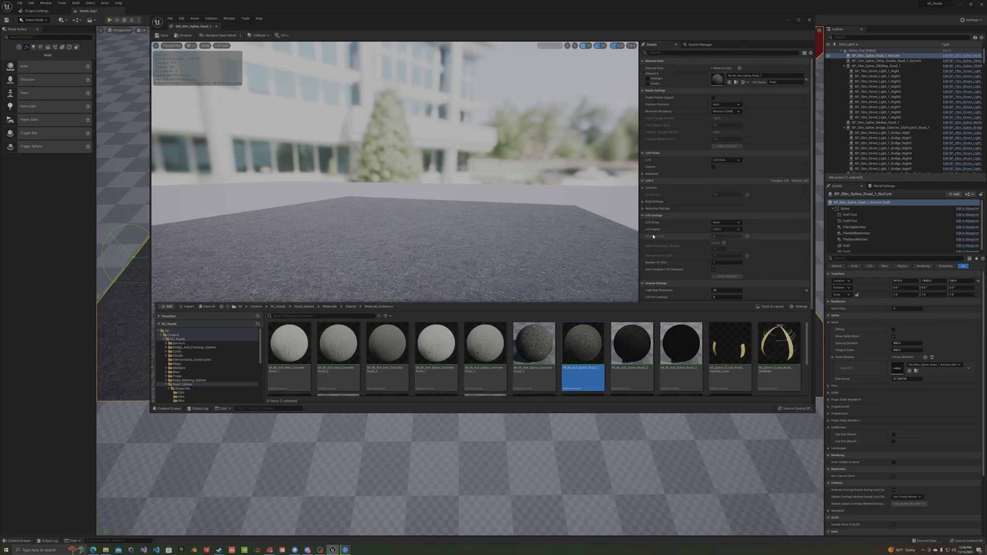
pyautogui.click(915, 370)
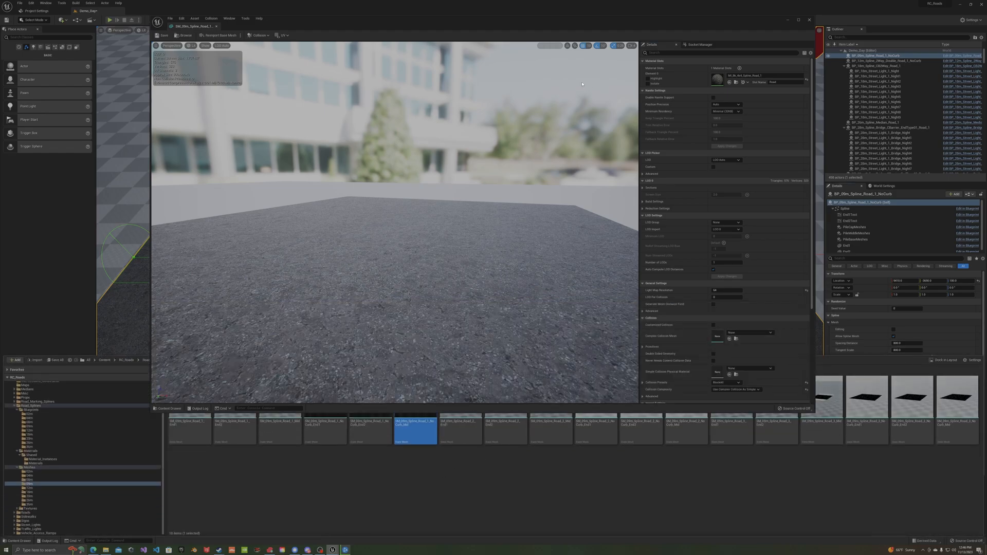
pyautogui.doubleClick(556, 31)
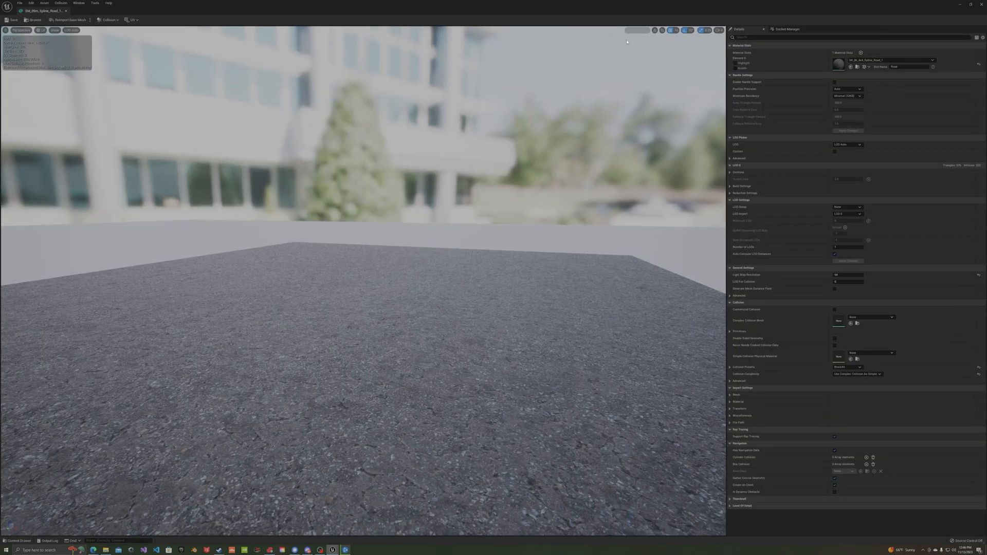
pyautogui.click(961, 5)
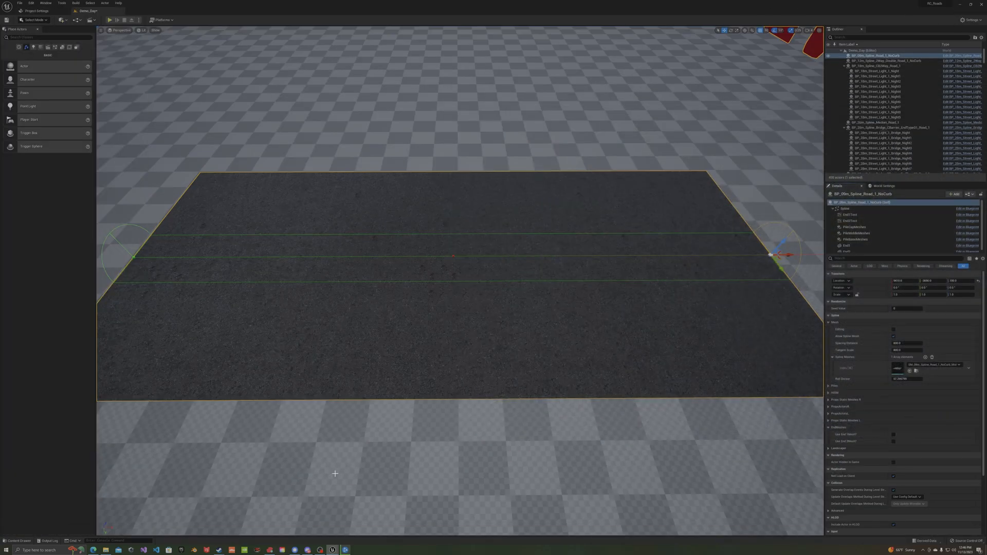
# - Duplicate the road's NoCurb_Mid static mesh and name the copy SM_MyConcreteRoad
pyautogui.click(23, 541)
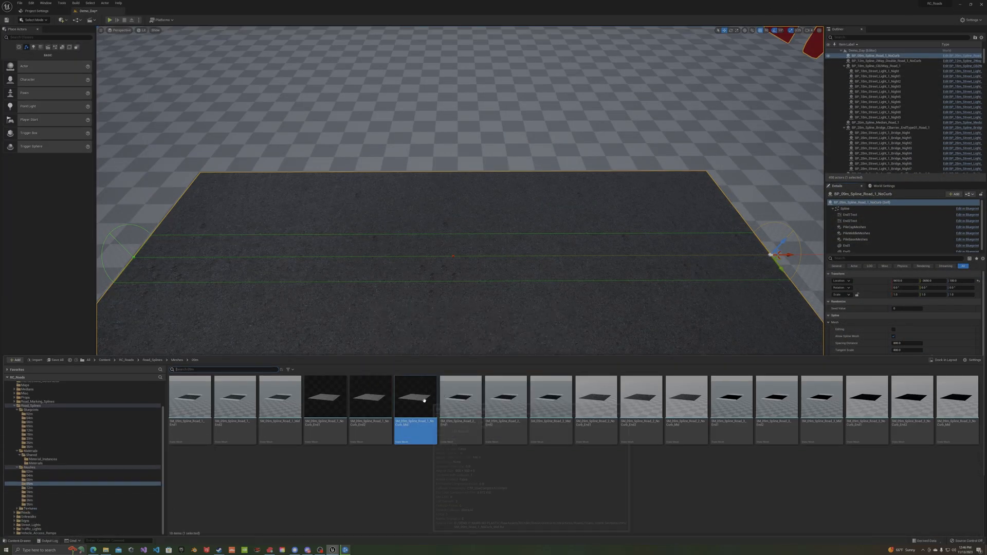
pyautogui.rightClick(424, 400)
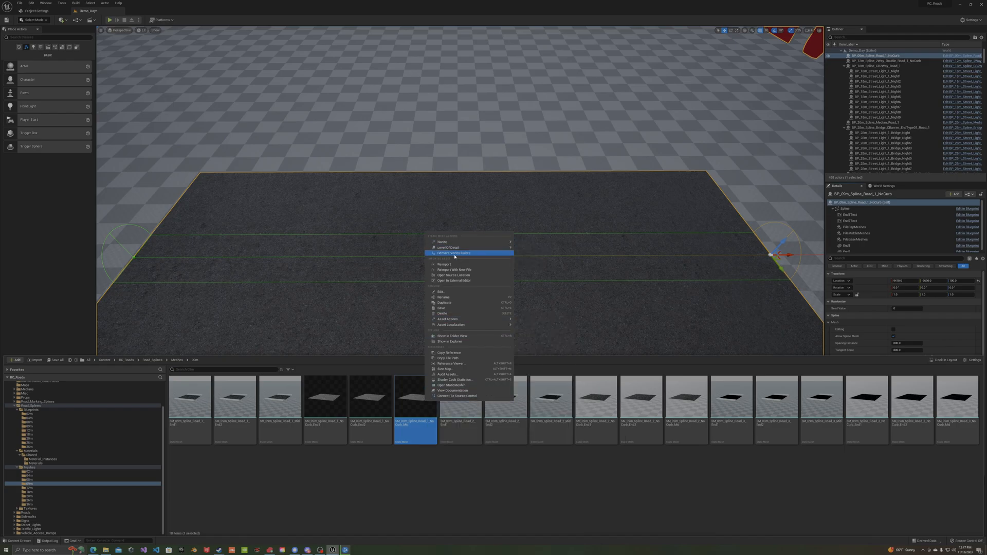
pyautogui.click(449, 302)
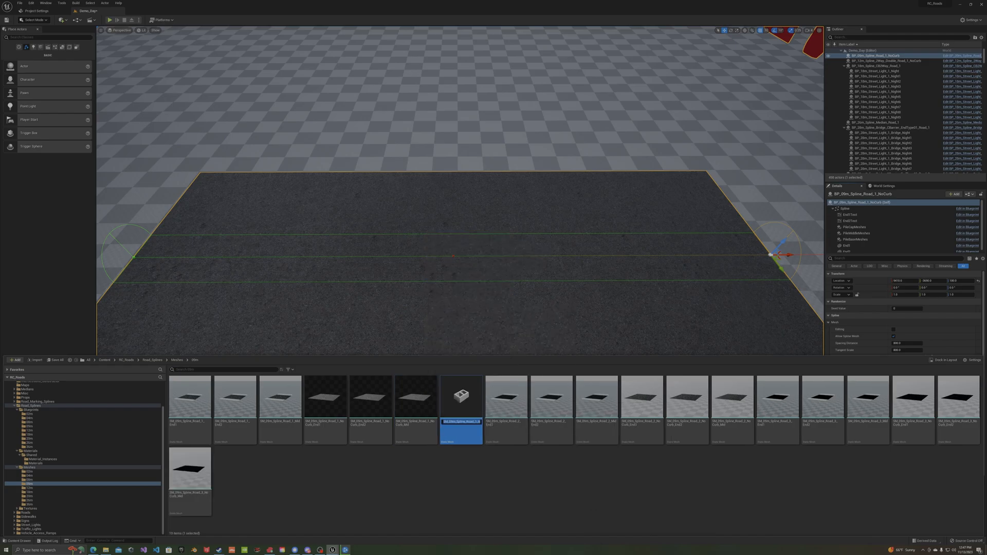
pyautogui.write('SM_MyConcreteRoad')
pyautogui.press('Return')
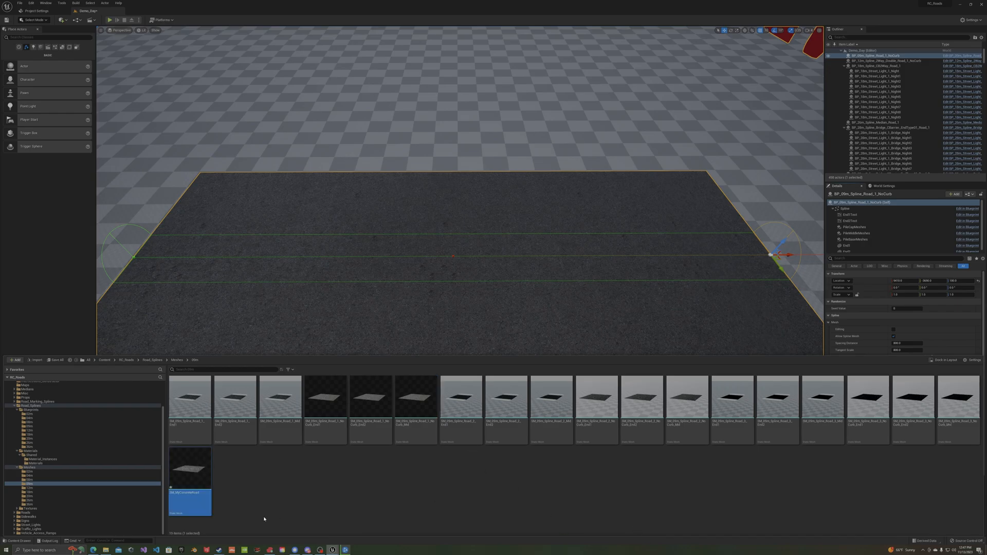
# - Assign the MI_8k_4x4_Spline_ConcreteRoad_2 material to the SM_MyConcreteRoad mesh and return to the level
pyautogui.doubleClick(190, 468)
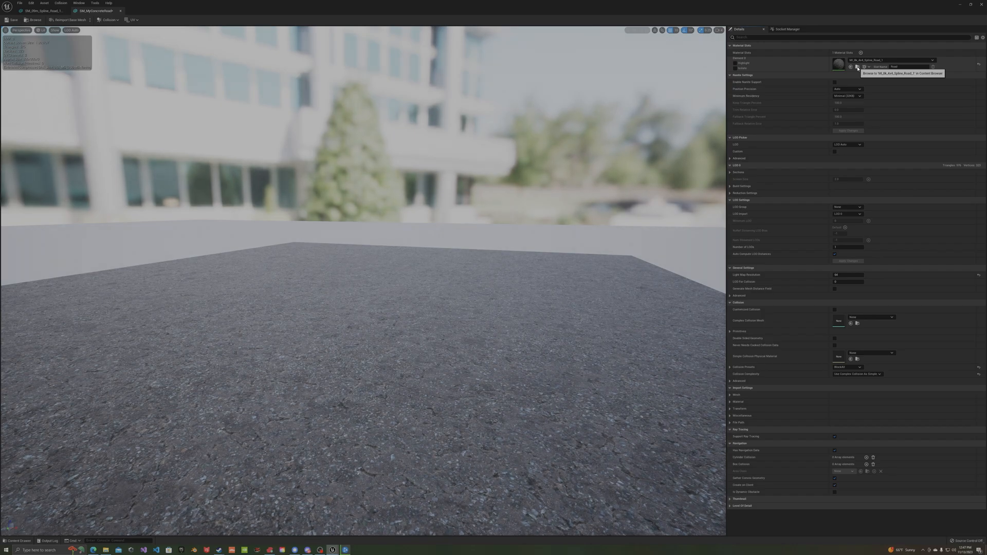
pyautogui.click(18, 541)
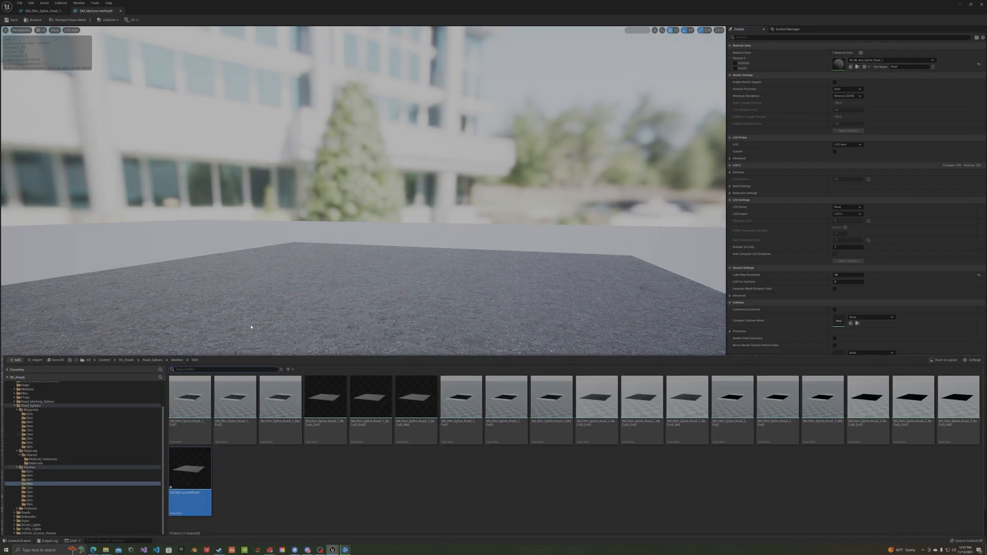
pyautogui.click(859, 68)
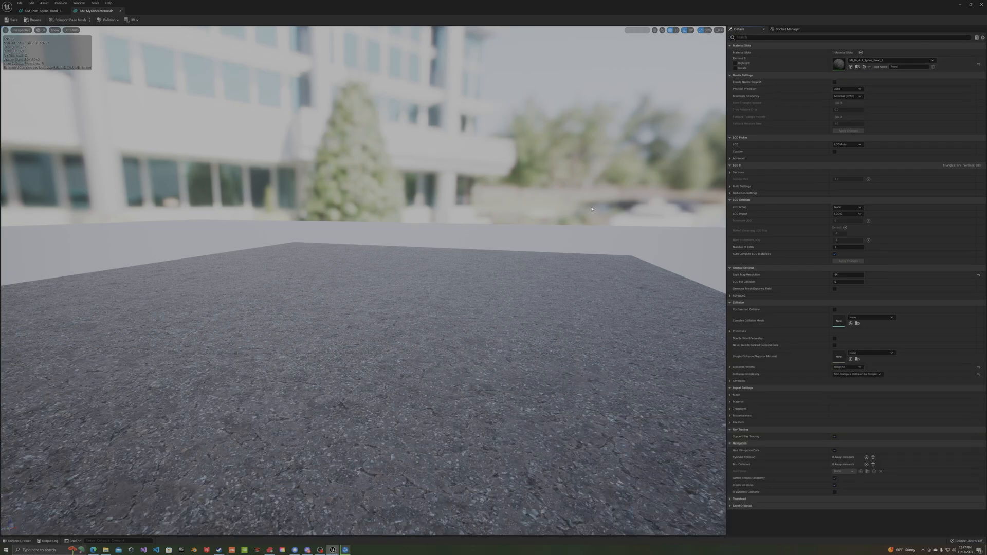
pyautogui.click(858, 67)
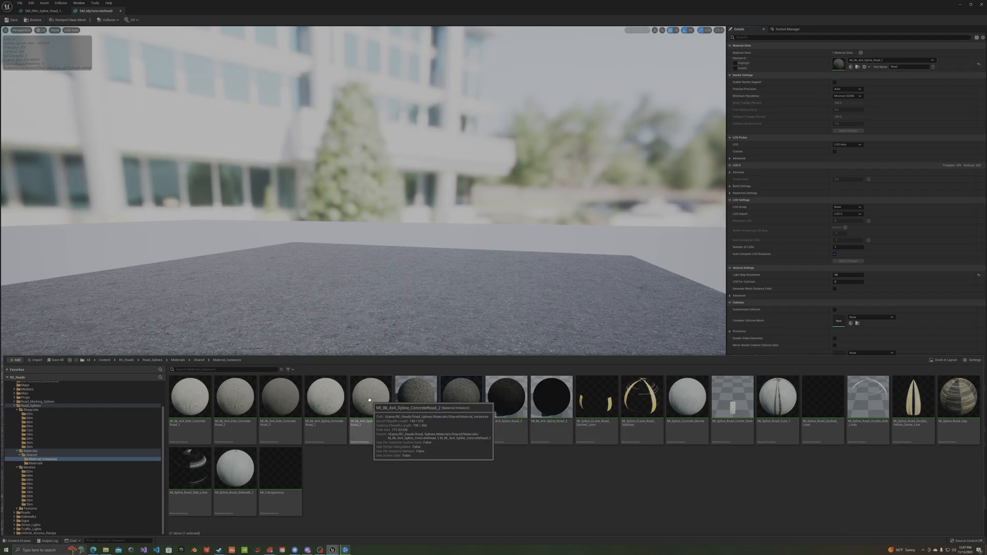
pyautogui.moveTo(369, 401); pyautogui.dragTo(819, 85)
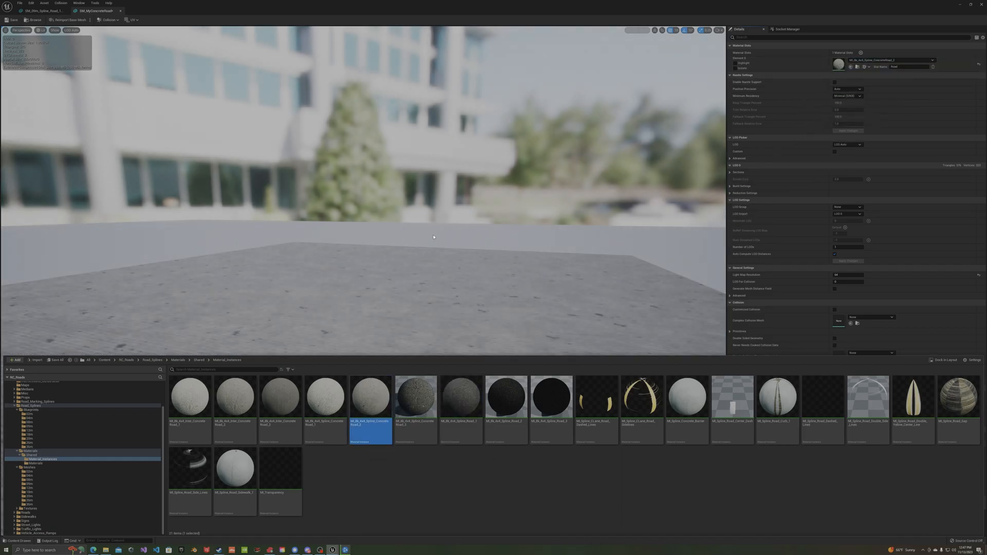
pyautogui.moveTo(444, 253); pyautogui.dragTo(444, 232)
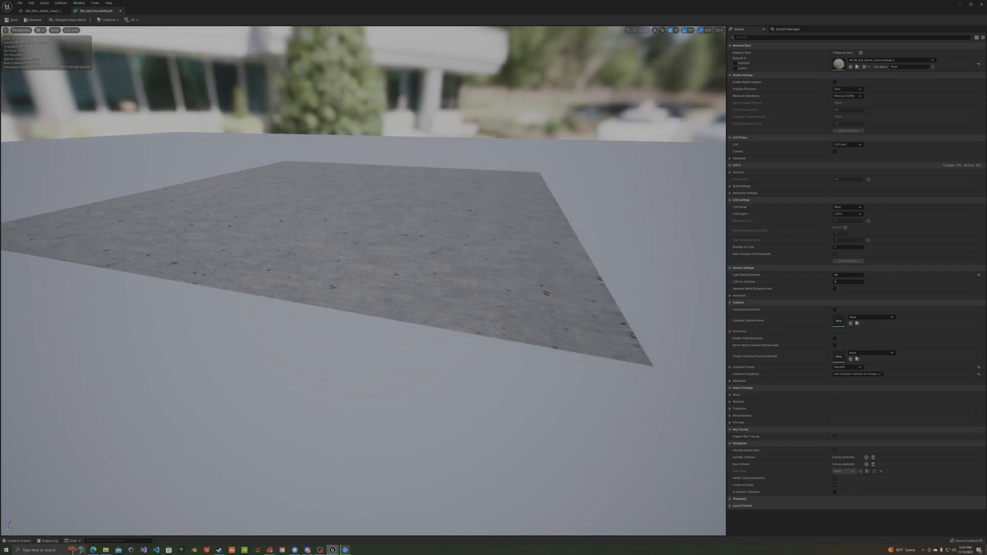
pyautogui.click(971, 5)
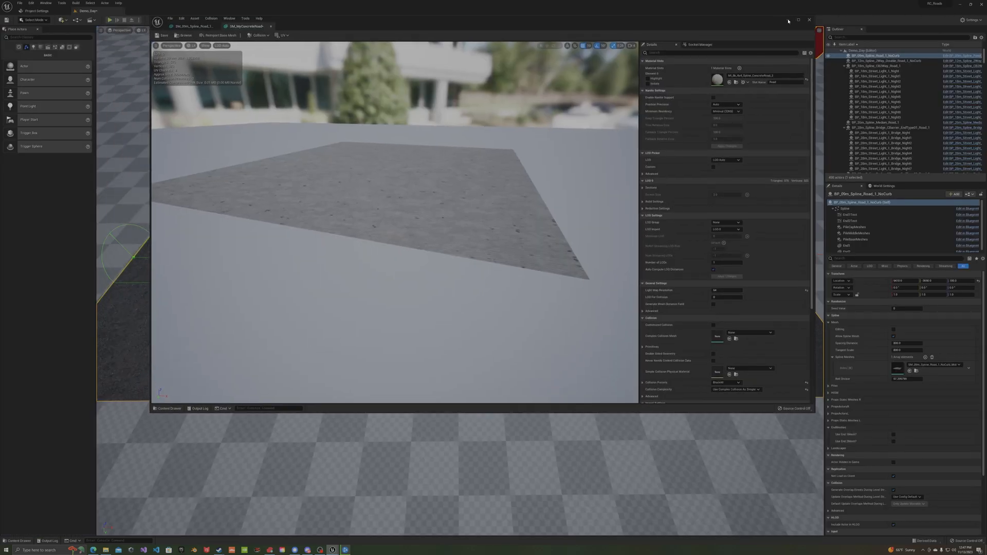
pyautogui.click(788, 20)
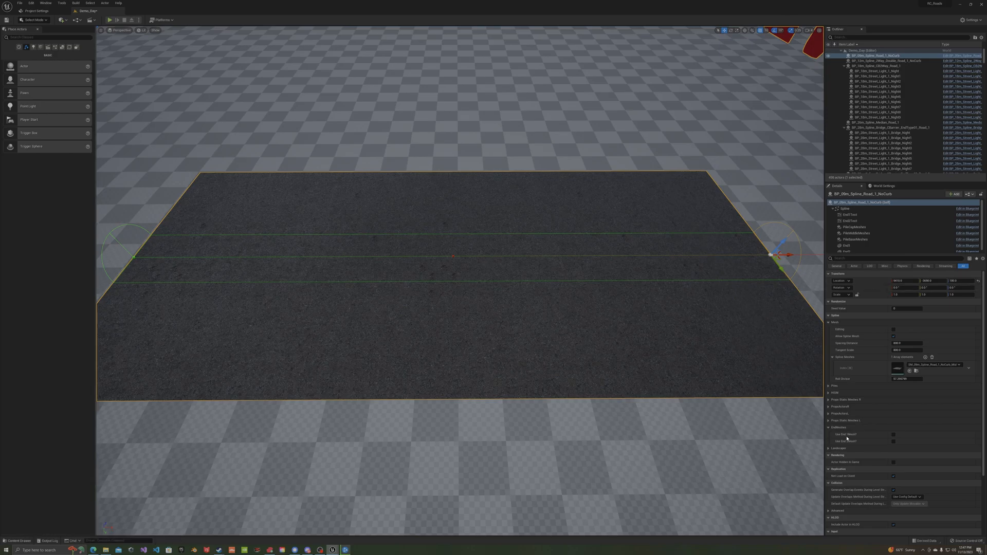
# - Duplicate the placed road's Road_1_NoCurb spline blueprint and replace the end of the copy's name with MyConcreteRoad
pyautogui.click(133, 257)
pyautogui.click(19, 541)
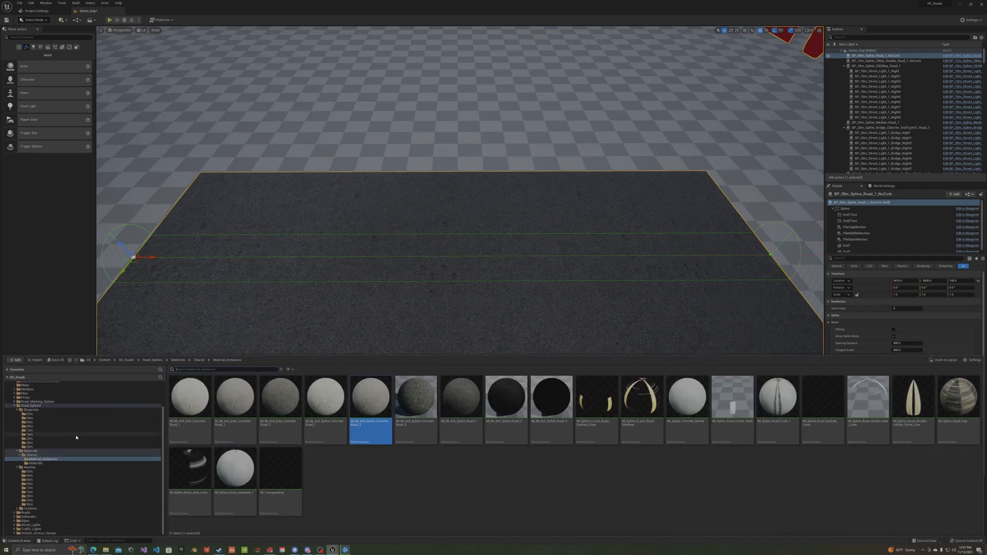
pyautogui.click(30, 427)
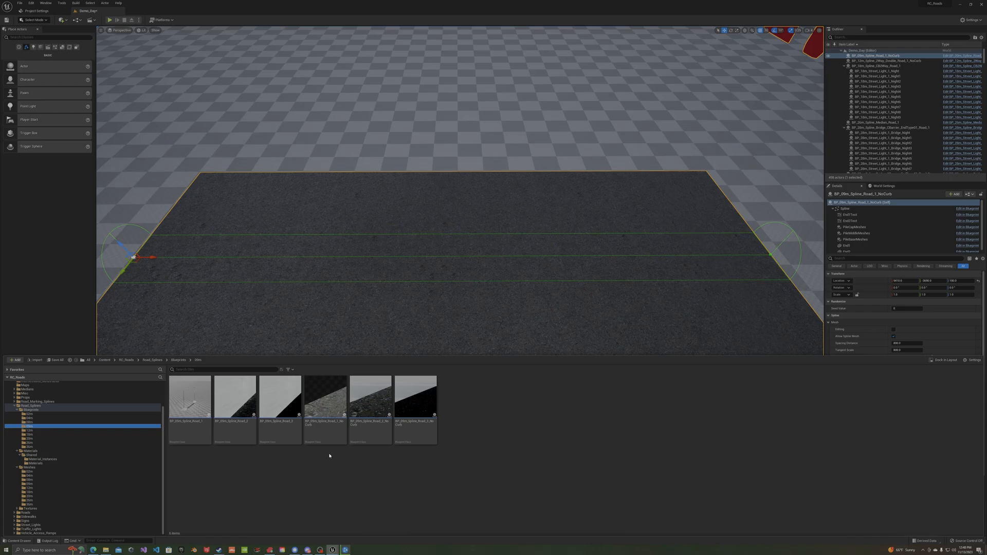
pyautogui.click(329, 408)
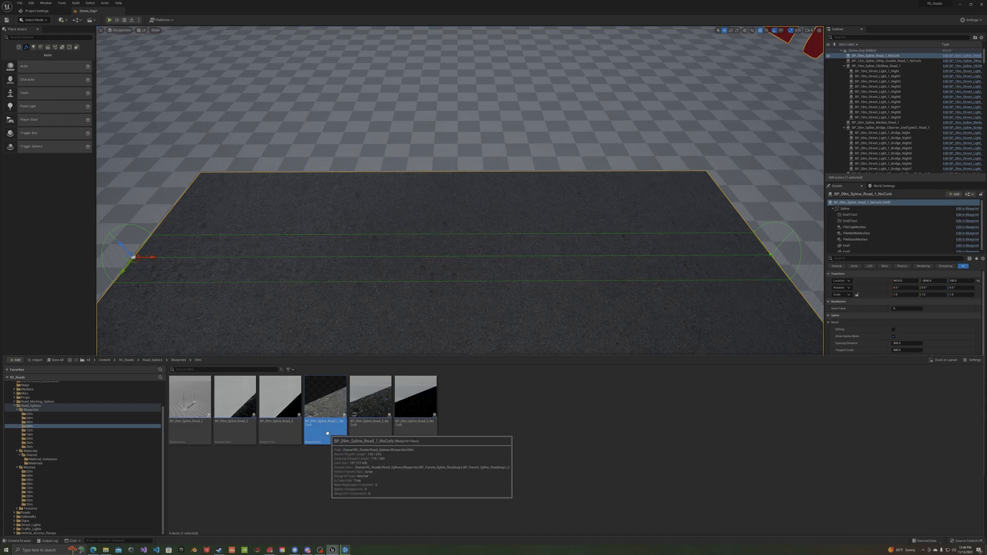
pyautogui.rightClick(335, 402)
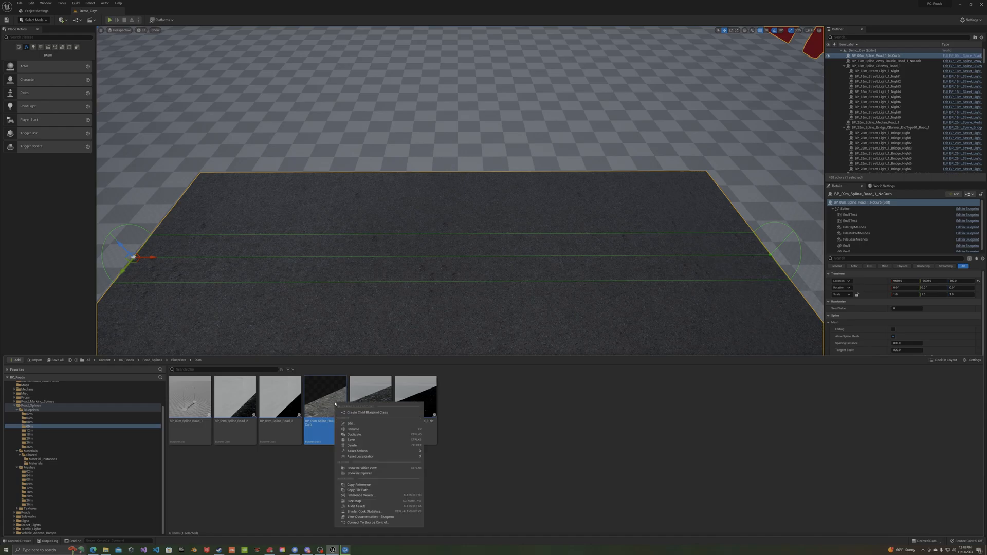
pyautogui.click(354, 435)
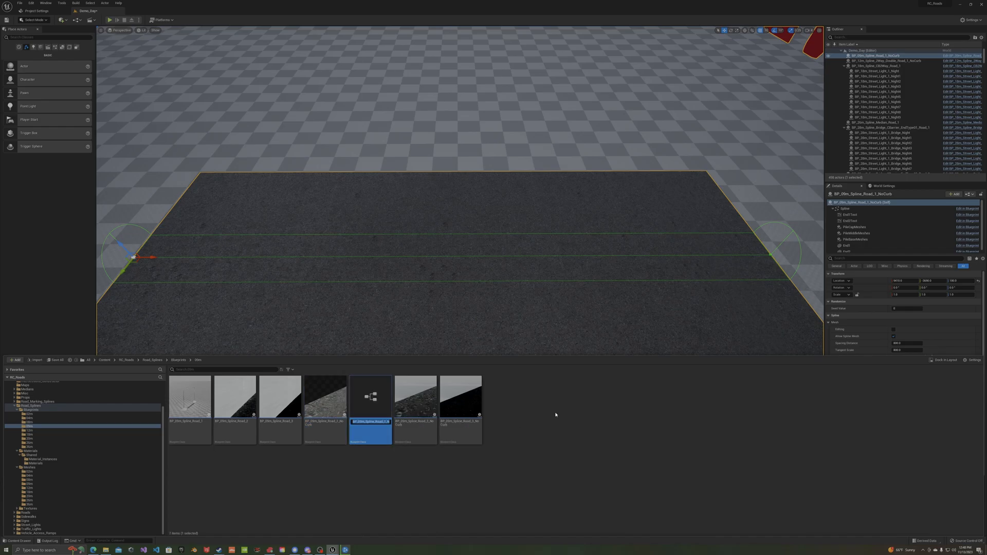
pyautogui.press('End')
pyautogui.press('BackSpace')
pyautogui.press('BackSpace')
pyautogui.press('BackSpace')
pyautogui.press('BackSpace')
pyautogui.press('BackSpace')
pyautogui.press('BackSpace')
pyautogui.press('BackSpace')
pyautogui.press('BackSpace')
pyautogui.press('BackSpace')
pyautogui.press('BackSpace')
pyautogui.press('BackSpace')
pyautogui.press('BackSpace')
pyautogui.press('BackSpace')
pyautogui.press('BackSpace')
pyautogui.press('BackSpace')
pyautogui.press('BackSpace')
pyautogui.press('BackSpace')
pyautogui.press('BackSpace')
pyautogui.press('BackSpace')
pyautogui.press('BackSpace')
pyautogui.write('MyConcreteRoad')
pyautogui.press('Return')
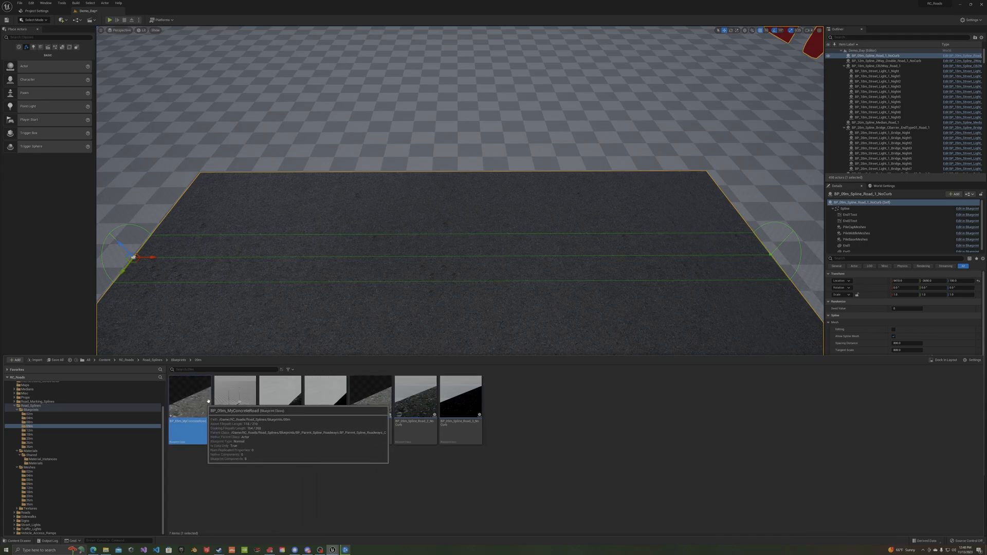
# - Place the MyConcreteRoad blueprint in the level beyond the asphalt road and locate its spline mesh among the project assets
pyautogui.moveTo(193, 408); pyautogui.dragTo(690, 103)
pyautogui.click(390, 121)
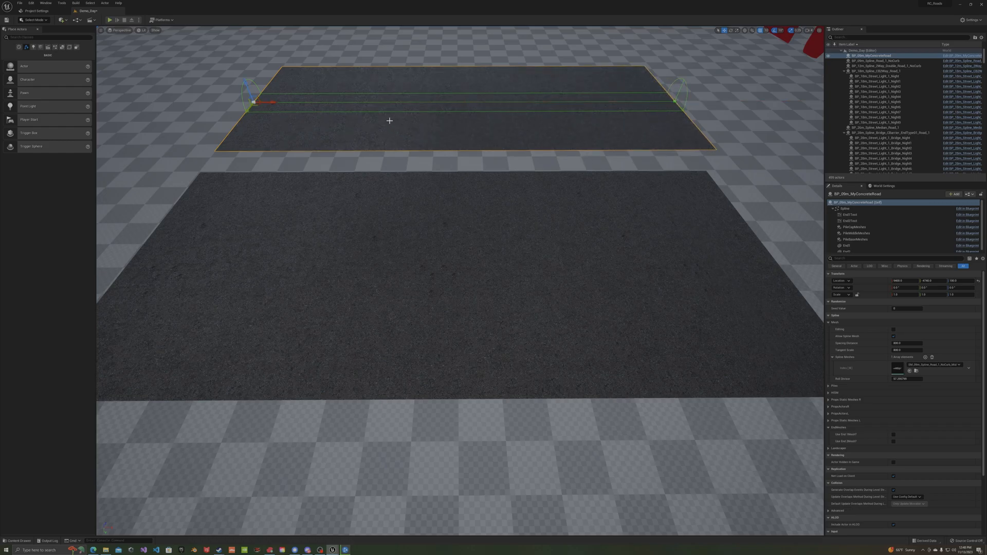
pyautogui.click(916, 371)
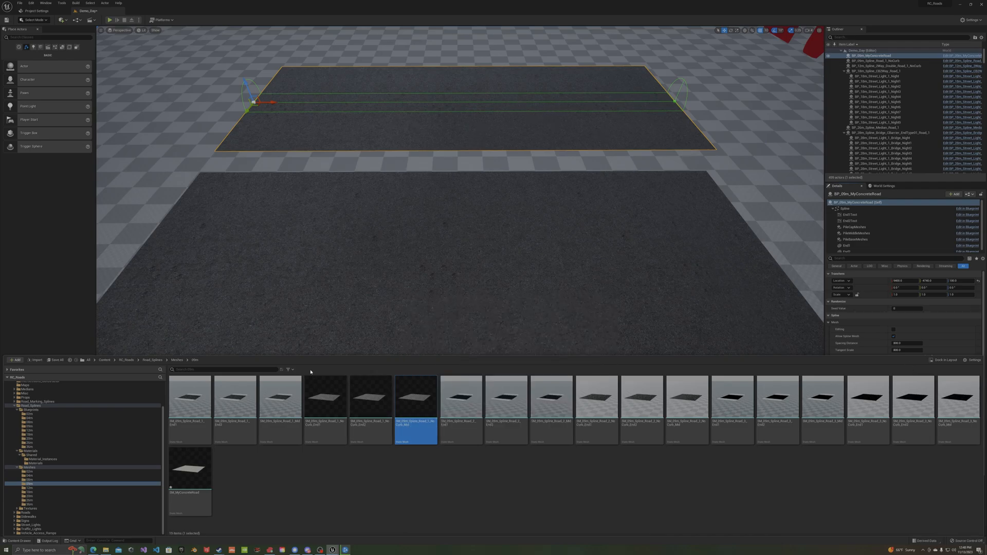
# - Set the MyConcreteRoad blueprint's spline mesh to SM_MyConcreteRoad and return to the level
pyautogui.click(31, 428)
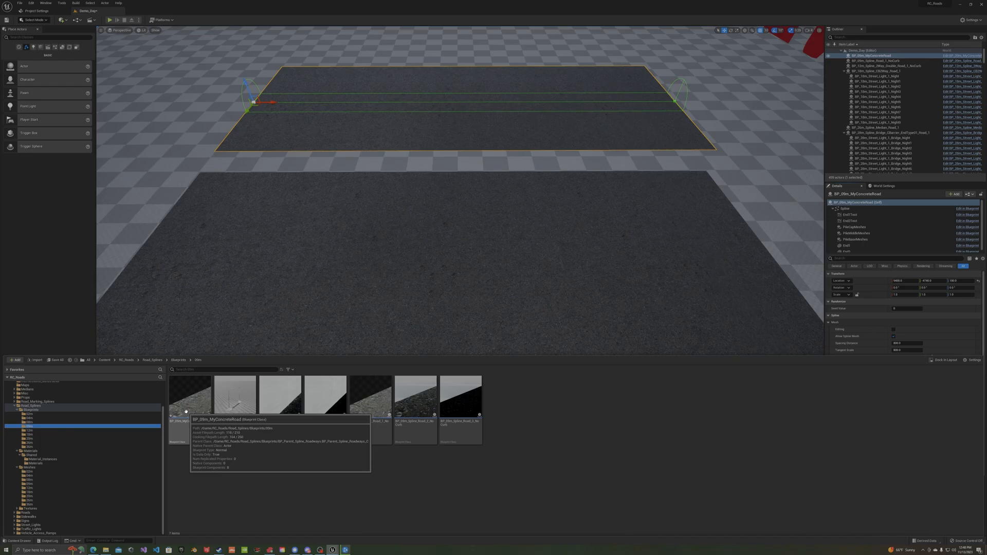
pyautogui.doubleClick(186, 411)
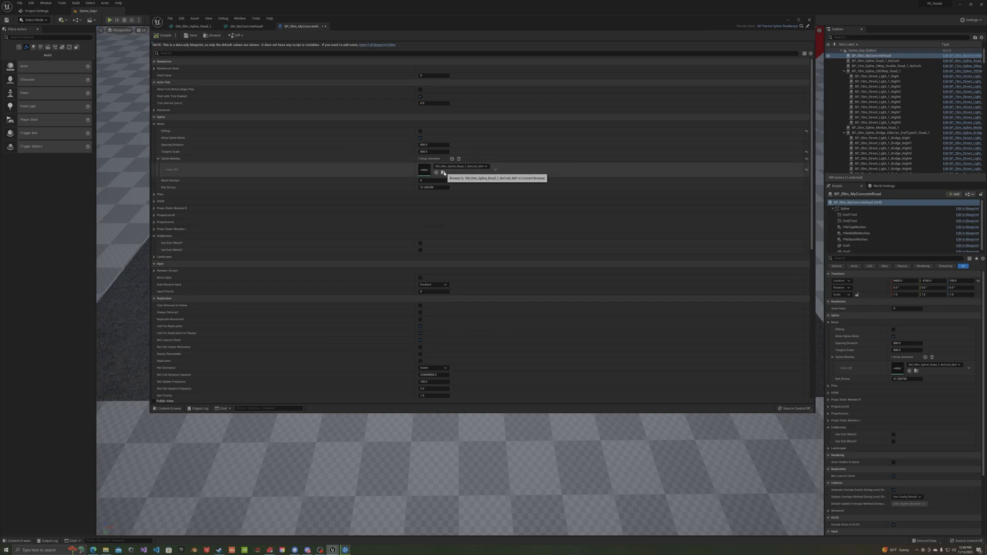
pyautogui.click(444, 173)
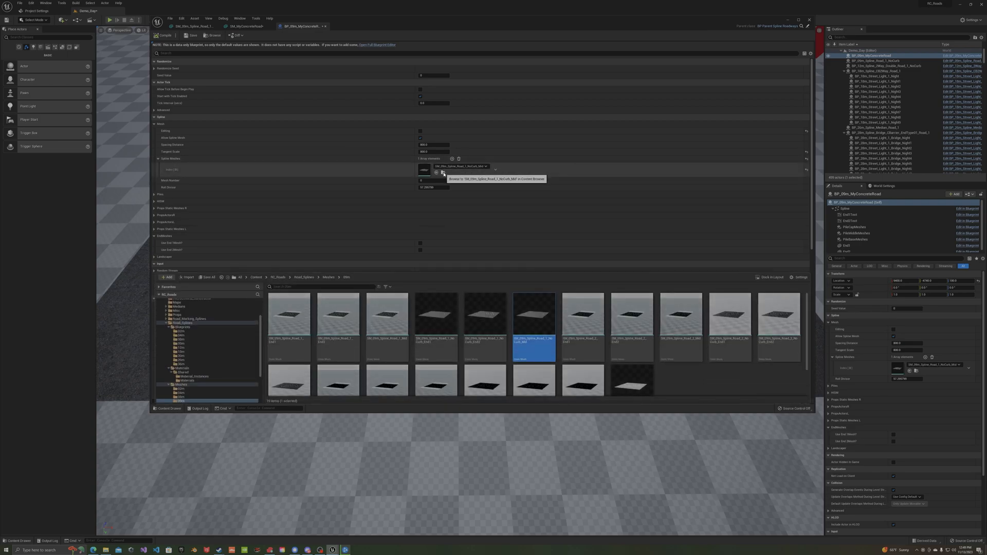
pyautogui.scroll(-2, 627, 350)
pyautogui.moveTo(635, 360)
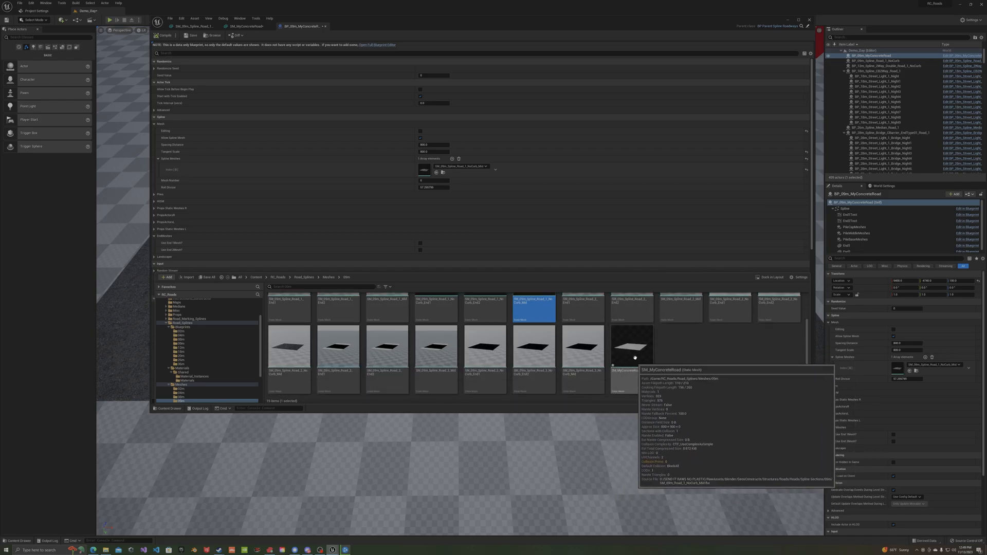
pyautogui.moveTo(635, 359); pyautogui.dragTo(424, 172)
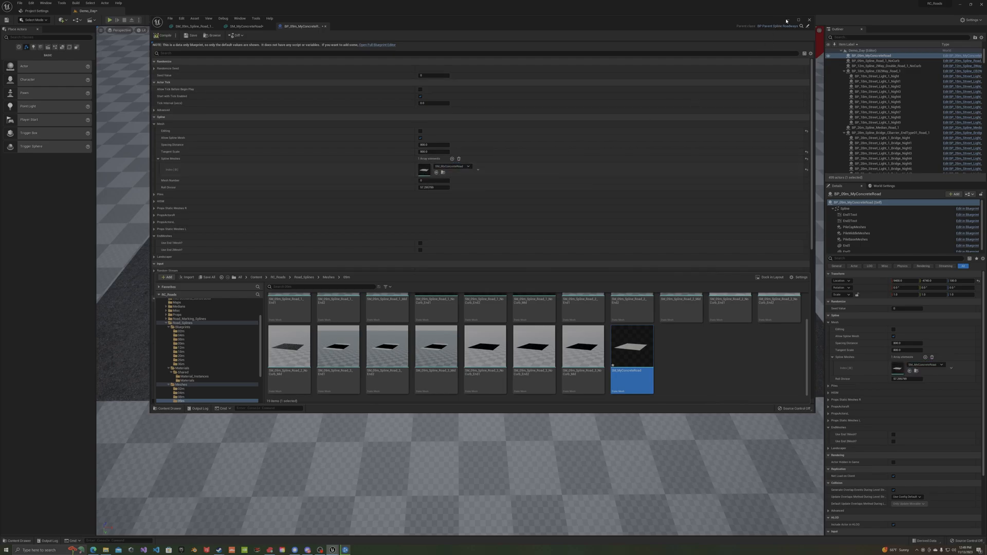
pyautogui.click(787, 21)
# - Raise the placed concrete road slightly above the checkered floor
pyautogui.moveTo(457, 280)
pyautogui.mouseDown(button='right')
pyautogui.moveTo(457, 200)
pyautogui.moveTo(466, 265)
pyautogui.mouseUp(button='right')
pyautogui.press('w')
pyautogui.moveTo(335, 267); pyautogui.dragTo(305, 269, button='right')
pyautogui.press('s')
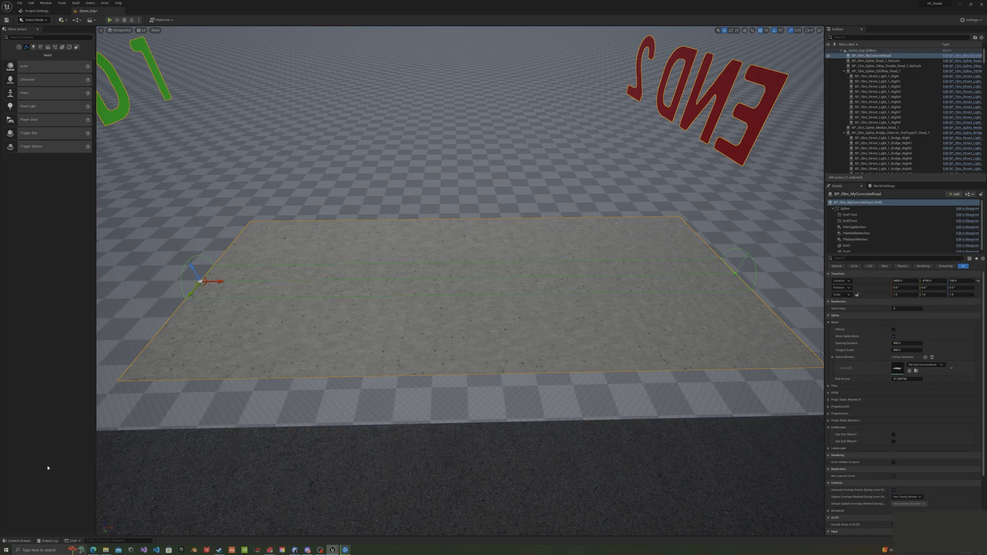
pyautogui.click(15, 541)
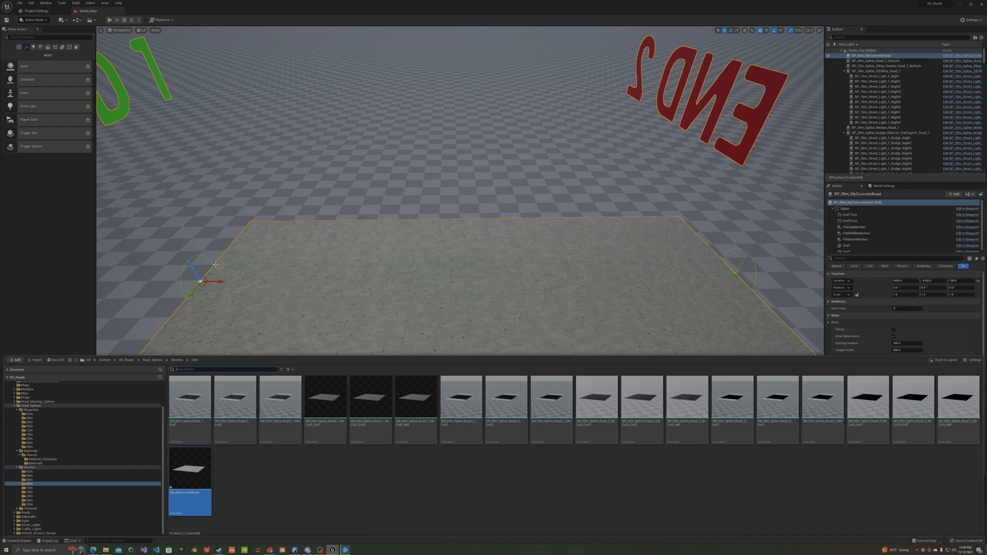
pyautogui.moveTo(194, 270); pyautogui.dragTo(191, 266)
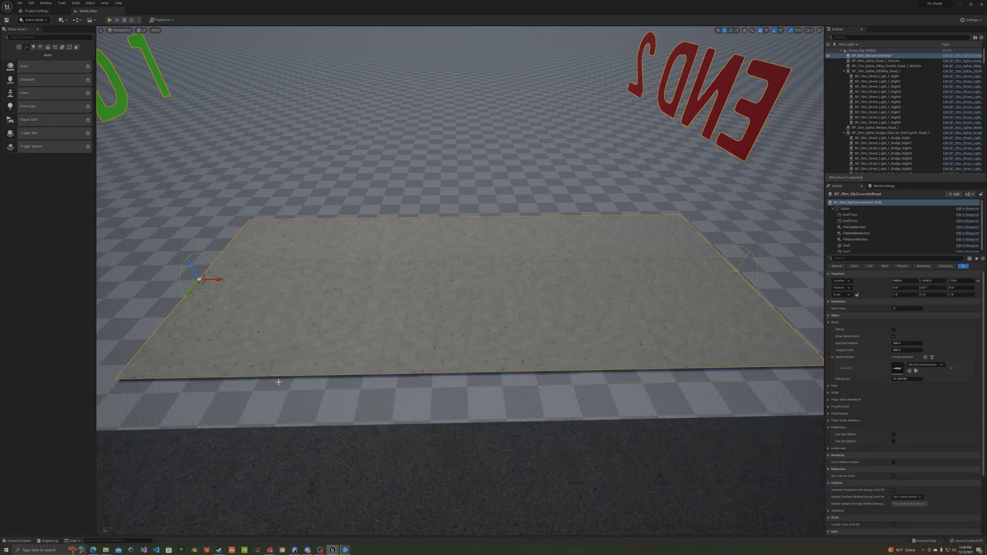
# - Place the BP_Spline_Road_Markings_DashWB blueprint along the middle of the concrete road
pyautogui.click(18, 541)
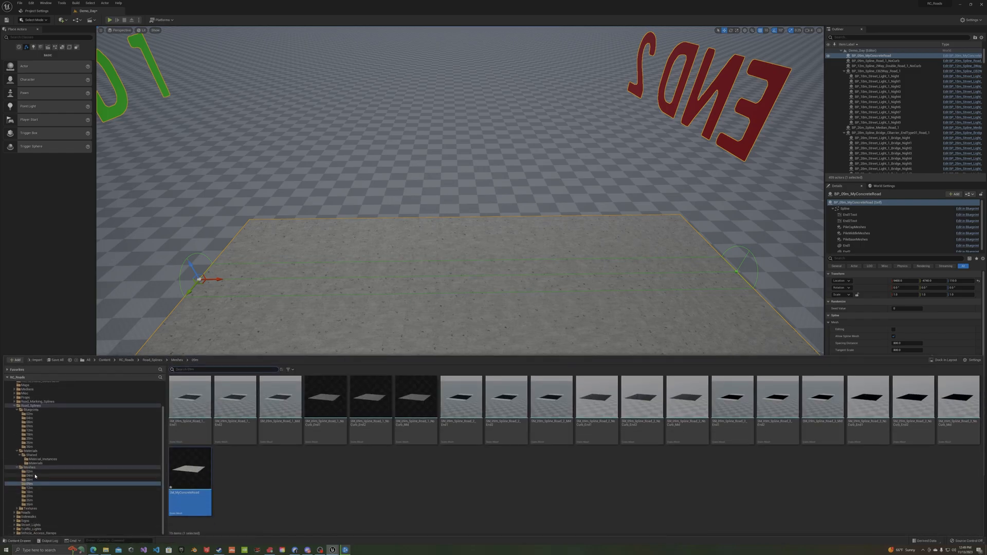
pyautogui.click(13, 402)
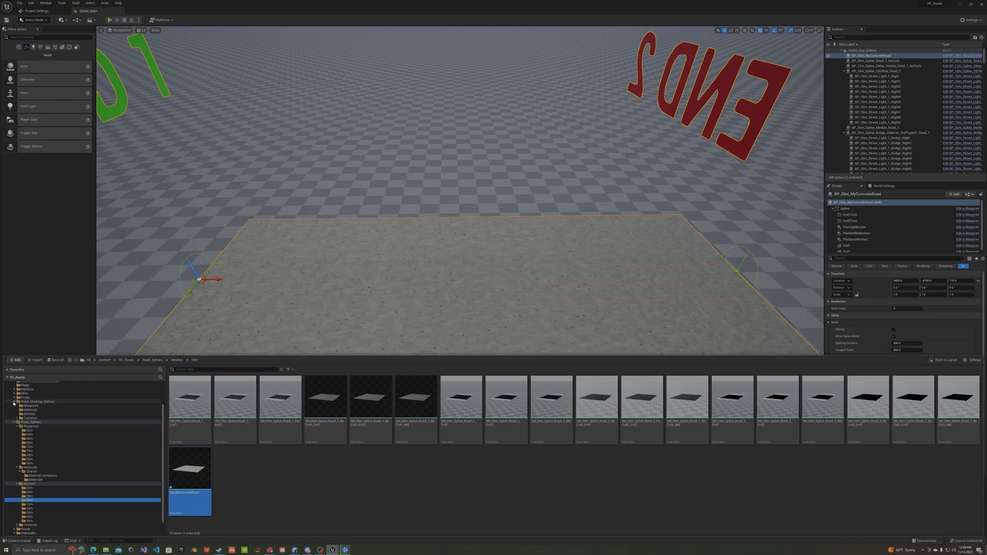
pyautogui.click(29, 406)
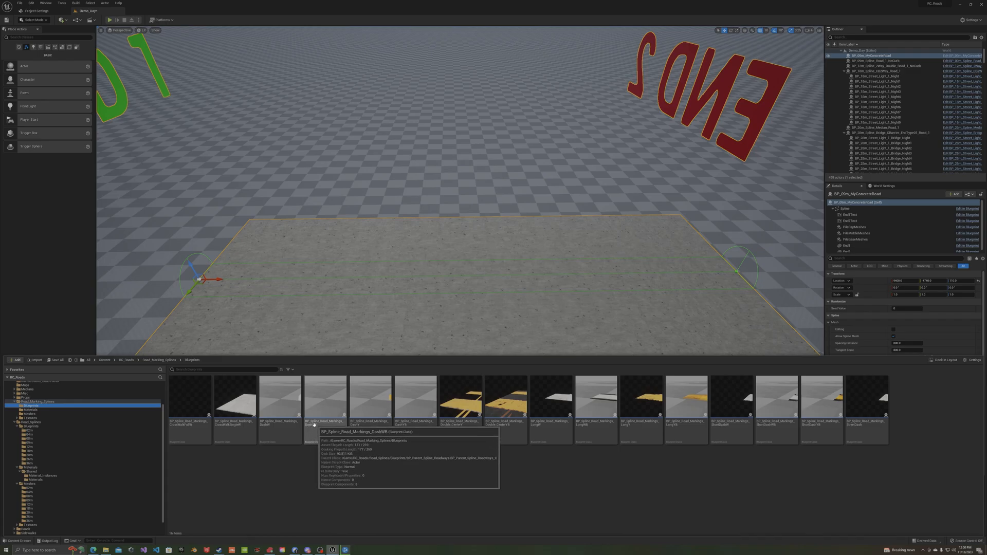
pyautogui.moveTo(330, 412); pyautogui.dragTo(761, 280)
pyautogui.click(232, 278)
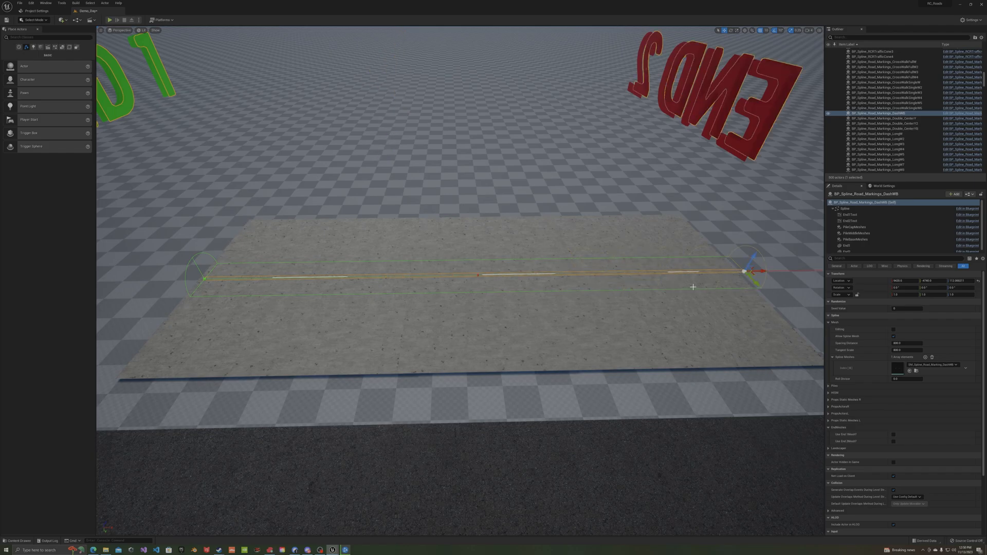
# - Nudge the whole dashed marking sideways to align it with the concrete road's centre
pyautogui.moveTo(640, 284); pyautogui.dragTo(530, 309, button='right')
pyautogui.press('s')
pyautogui.moveTo(461, 281); pyautogui.dragTo(479, 242, button='right')
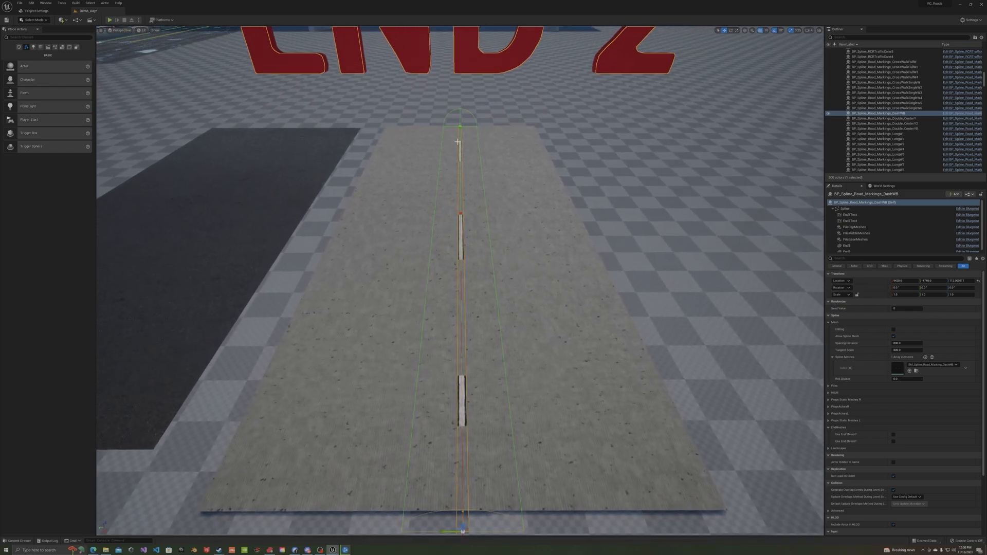
pyautogui.moveTo(448, 125); pyautogui.dragTo(446, 125)
pyautogui.hotkey('ctrl', 'z')
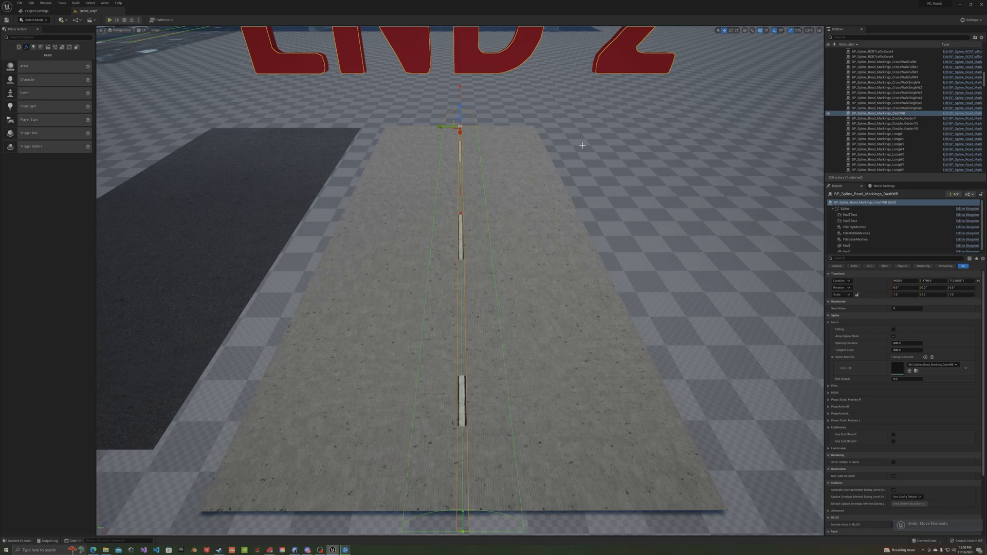
pyautogui.moveTo(444, 127); pyautogui.dragTo(443, 126)
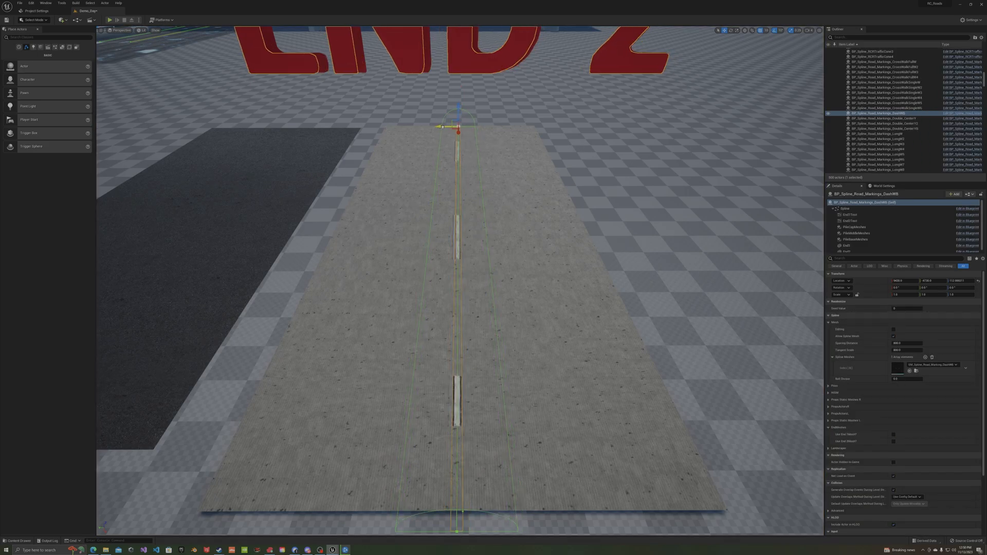
pyautogui.moveTo(443, 126); pyautogui.dragTo(462, 243, button='right')
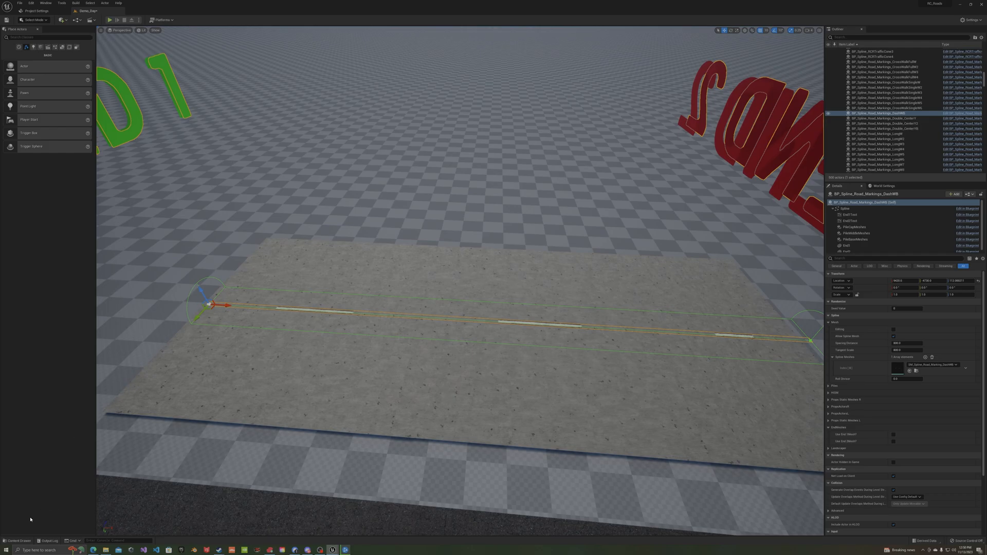
# - Place the one-sided Wood_Steel_Barrier spline blueprint along the concrete road's far edge and shift it slightly outward
pyautogui.click(18, 541)
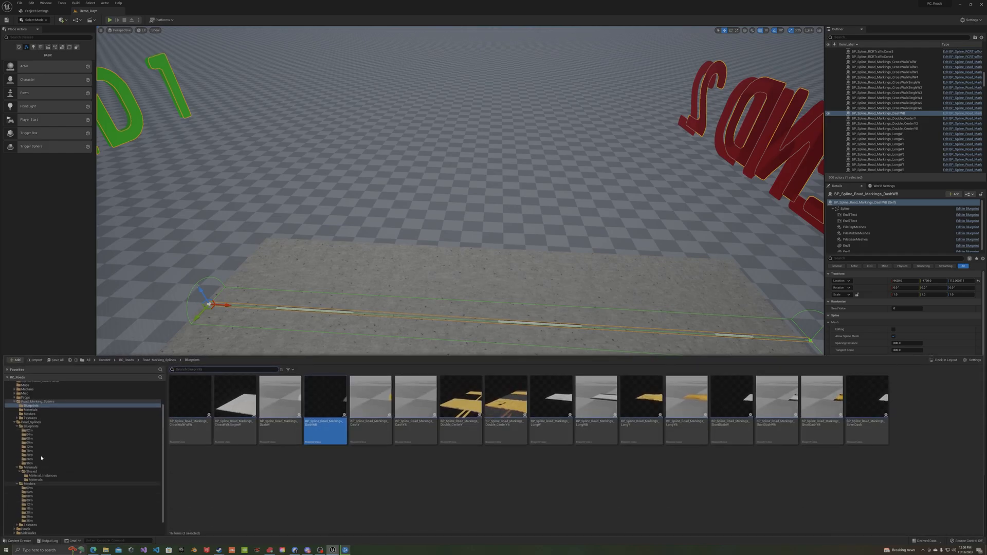
pyautogui.scroll(3, 45, 465)
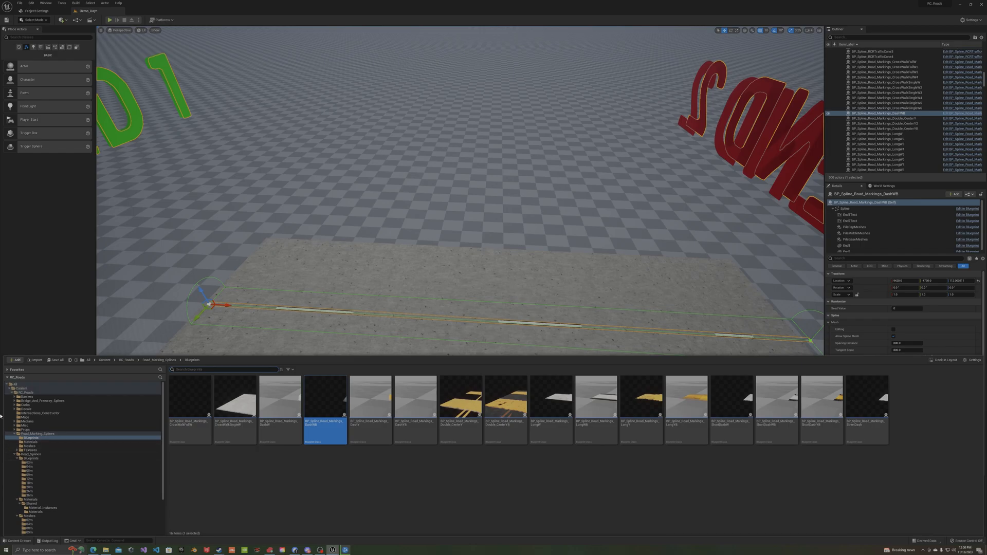
pyautogui.click(14, 397)
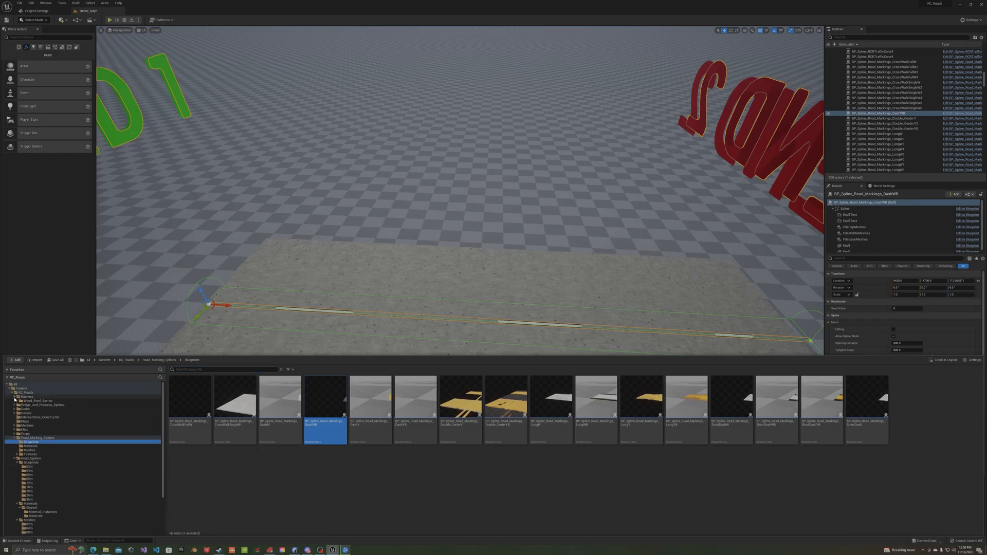
pyautogui.click(17, 401)
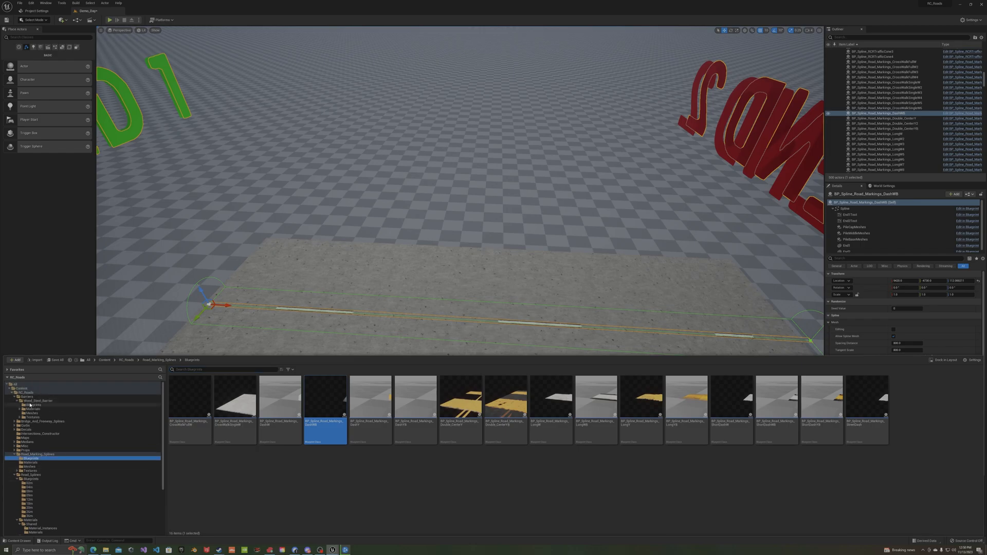
pyautogui.click(31, 406)
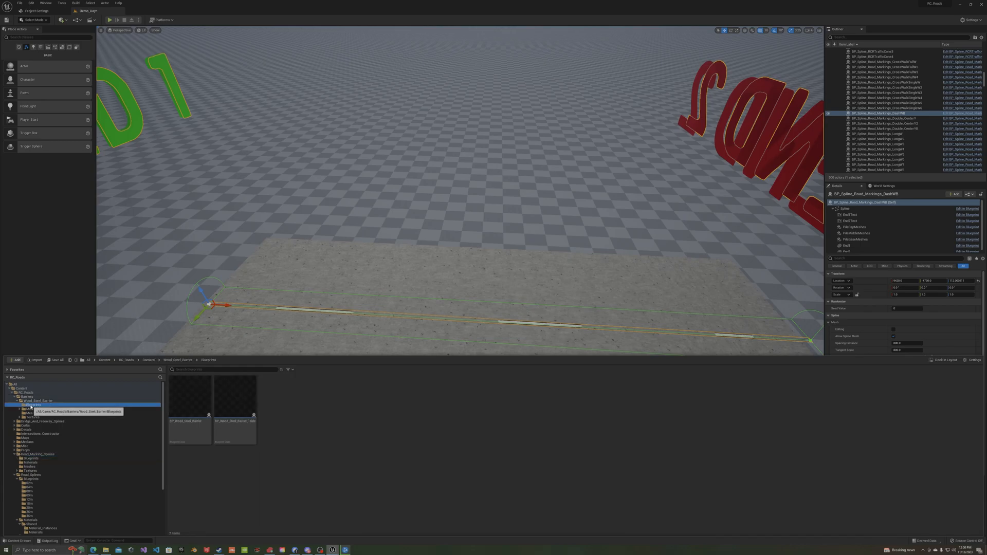
pyautogui.moveTo(250, 412); pyautogui.dragTo(734, 253)
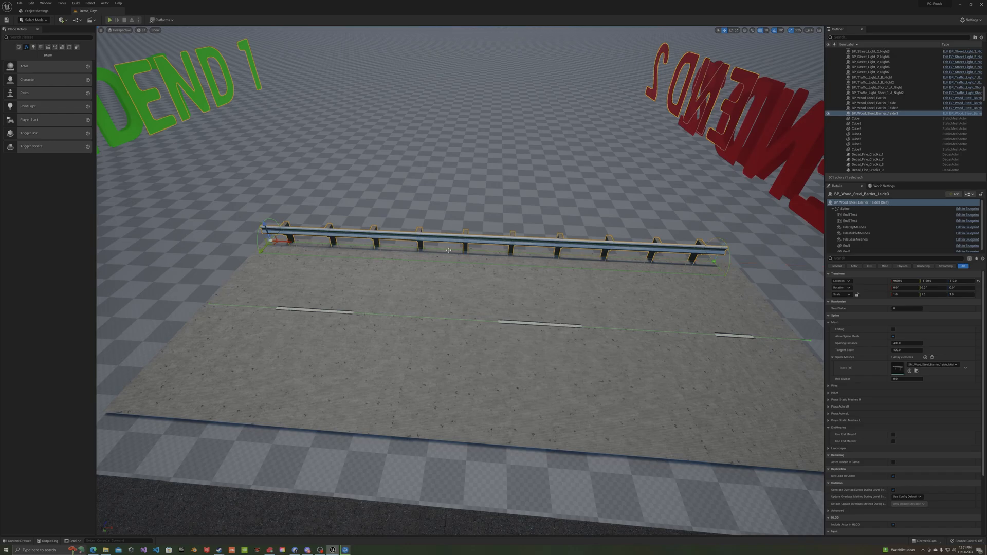
pyautogui.moveTo(261, 250); pyautogui.dragTo(267, 245)
pyautogui.moveTo(267, 245); pyautogui.dragTo(327, 316, button='right')
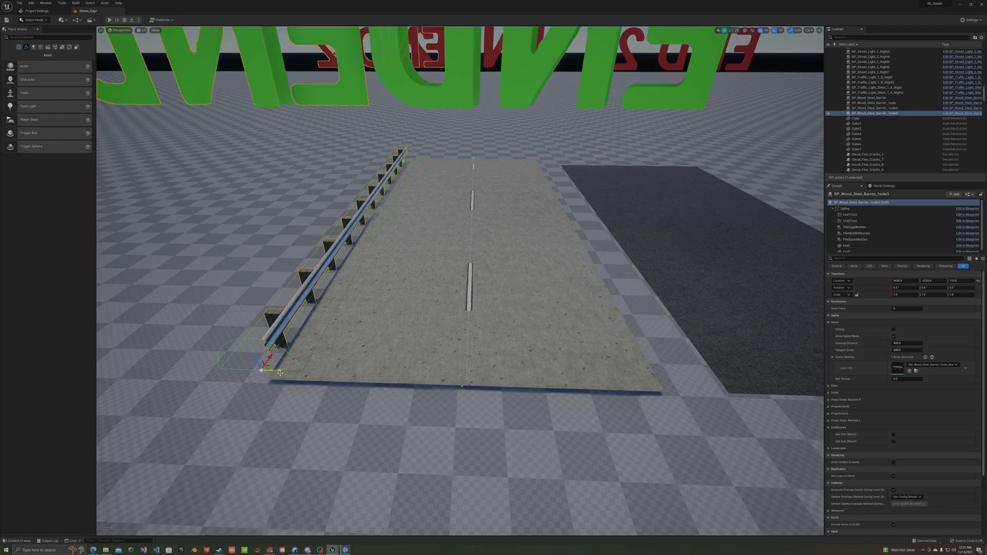
# - Duplicate the steel barrier, rotate the copy 180 degrees and align it along the concrete road's opposite edge
pyautogui.keyDown('alt'); pyautogui.moveTo(279, 370); pyautogui.dragTo(686, 417); pyautogui.keyUp('alt')
pyautogui.press('e')
pyautogui.press('w')
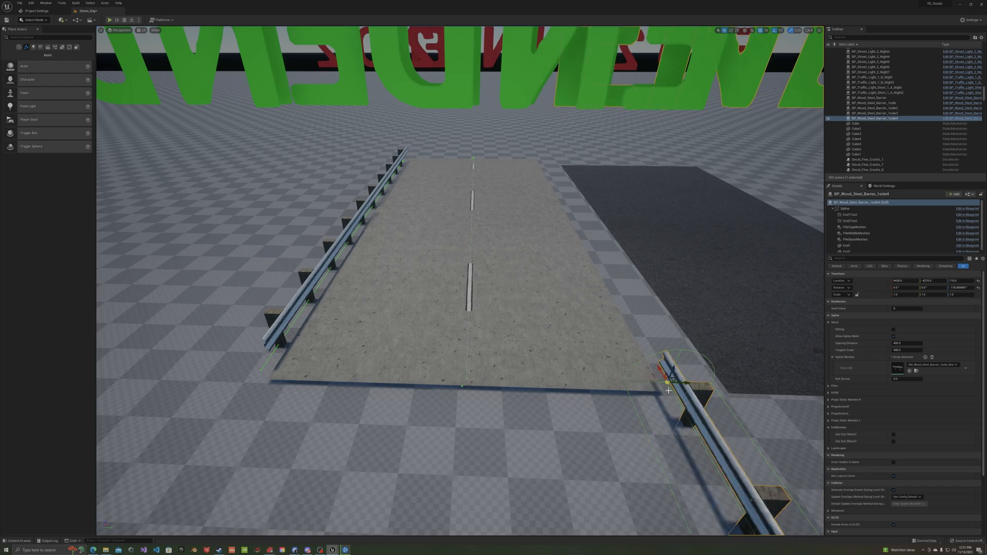
pyautogui.moveTo(663, 371); pyautogui.dragTo(527, 160)
pyautogui.moveTo(534, 174); pyautogui.dragTo(349, 216, button='right')
pyautogui.press('d')
pyautogui.press('w')
pyautogui.press('s')
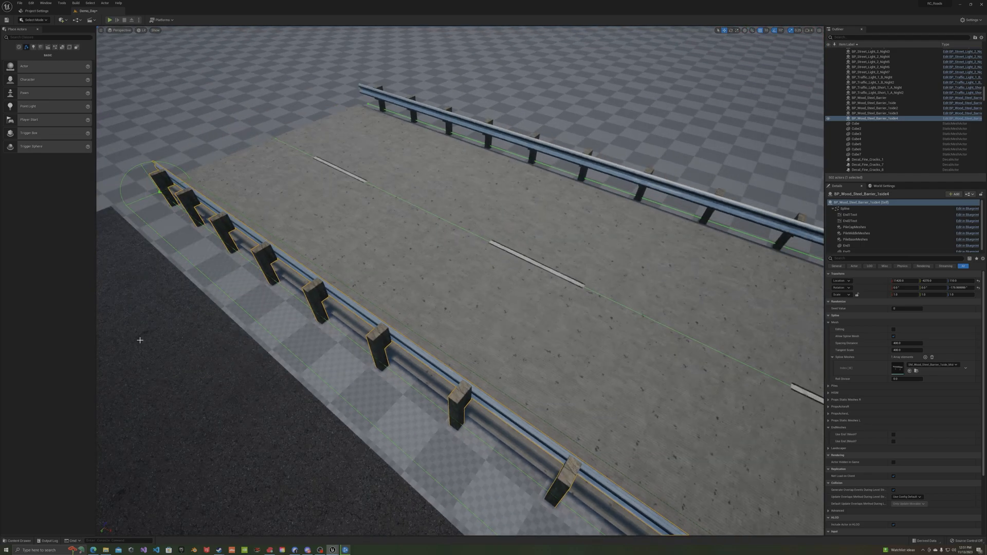
# - Switch to mesh painting, select the concrete road and configure vertex colour painting by changing the brush size and the active colour channels
pyautogui.click(46, 21)
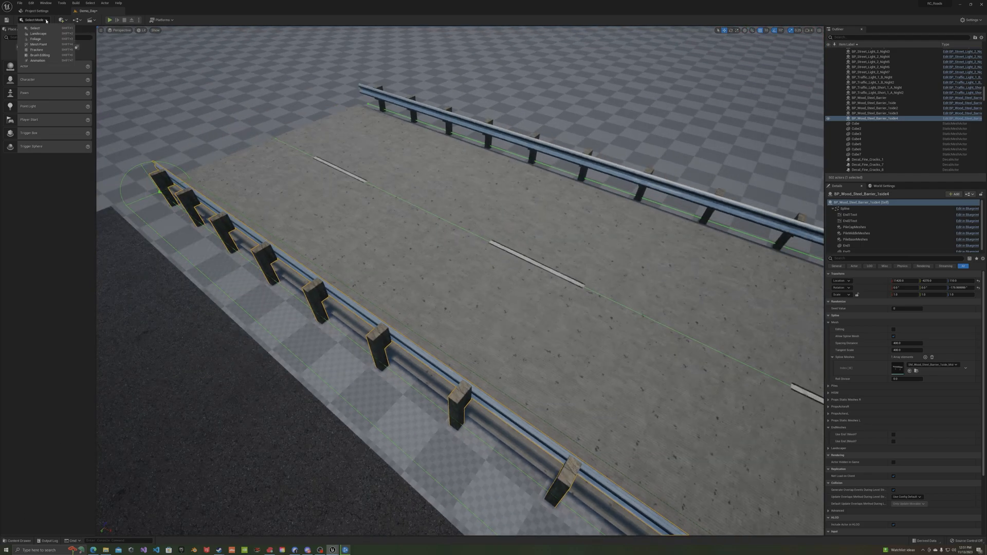
pyautogui.click(39, 45)
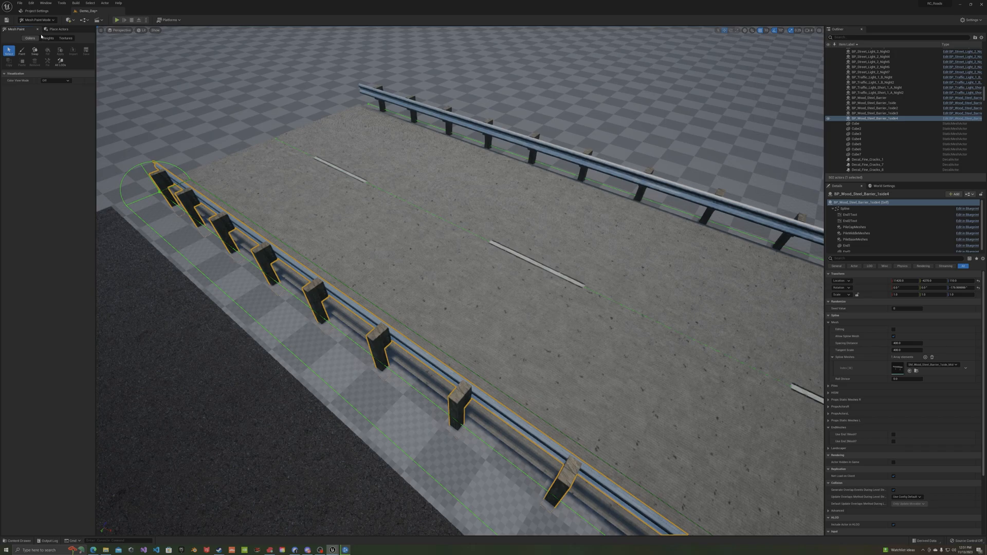
pyautogui.click(258, 159)
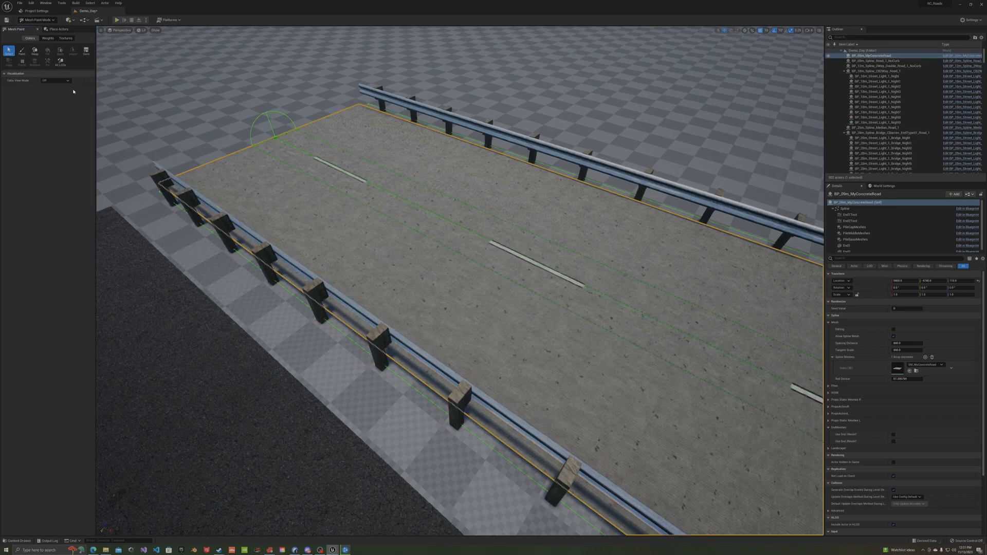
pyautogui.click(22, 50)
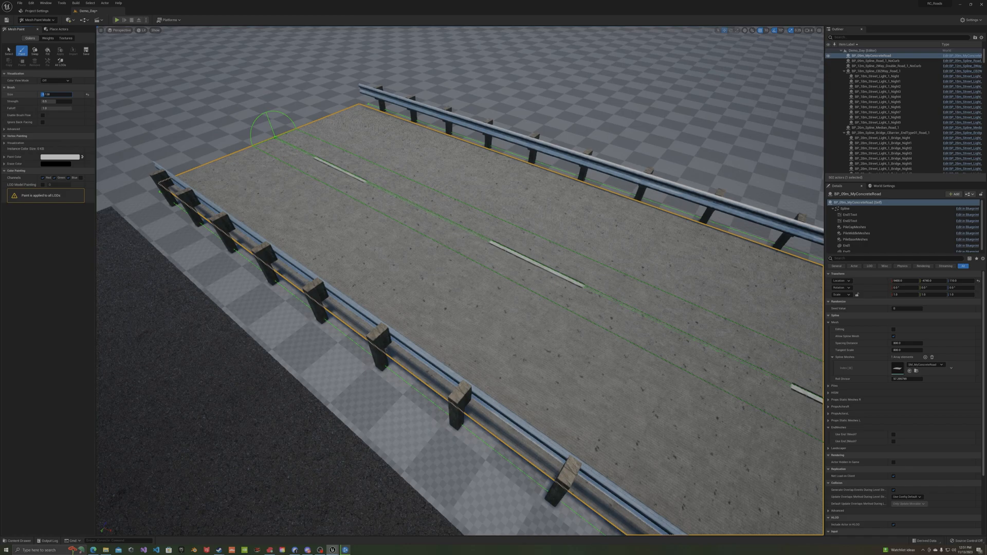
pyautogui.press('Return')
pyautogui.click(44, 178)
# - Paint lengthwise vertex colour strokes along the concrete road's centre and both lanes, undoing the short trial stroke at its end
pyautogui.moveTo(229, 172); pyautogui.dragTo(386, 279, button='right')
pyautogui.press('s')
pyautogui.press('w')
pyautogui.press('s')
pyautogui.press('d')
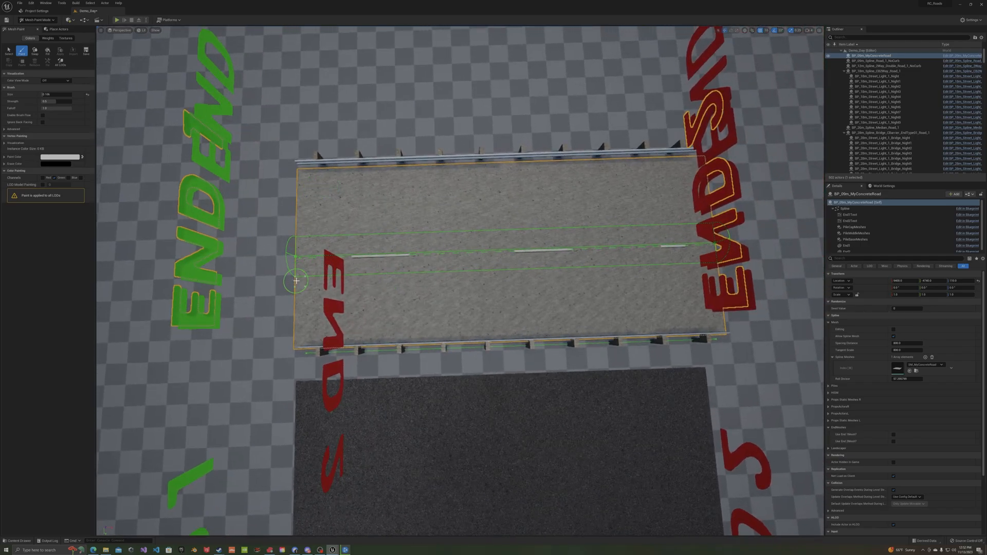
pyautogui.moveTo(299, 282); pyautogui.dragTo(320, 282)
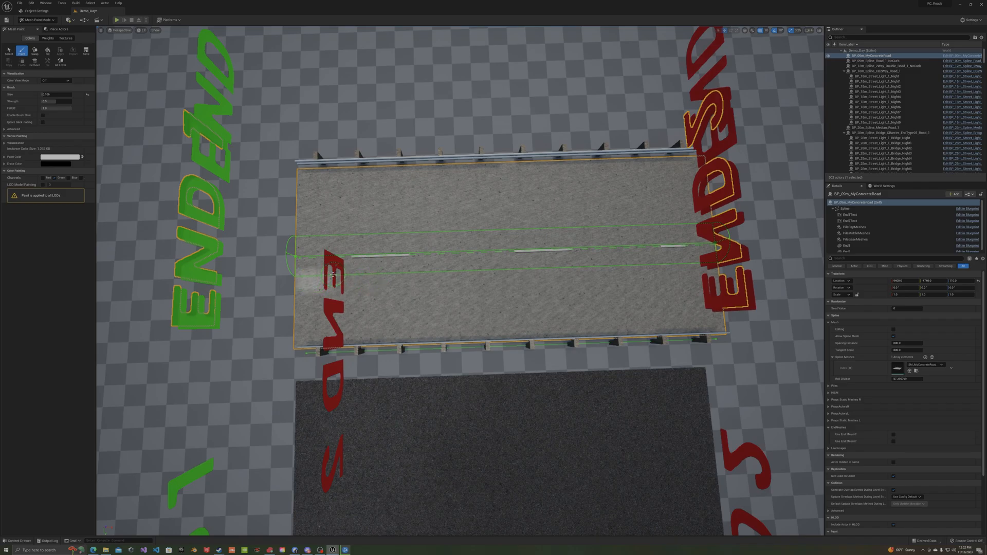
pyautogui.hotkey('ctrl', 'z')
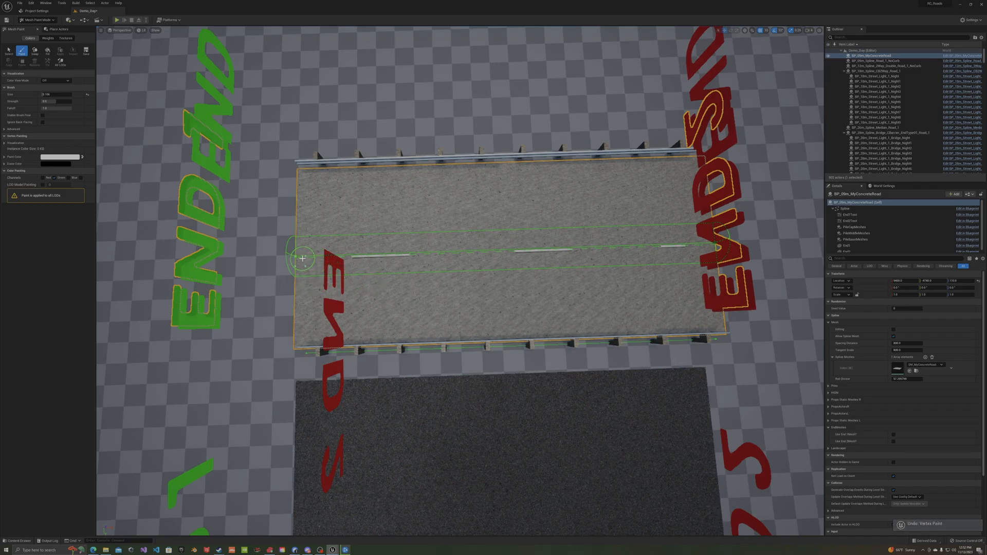
pyautogui.moveTo(303, 258); pyautogui.dragTo(705, 245)
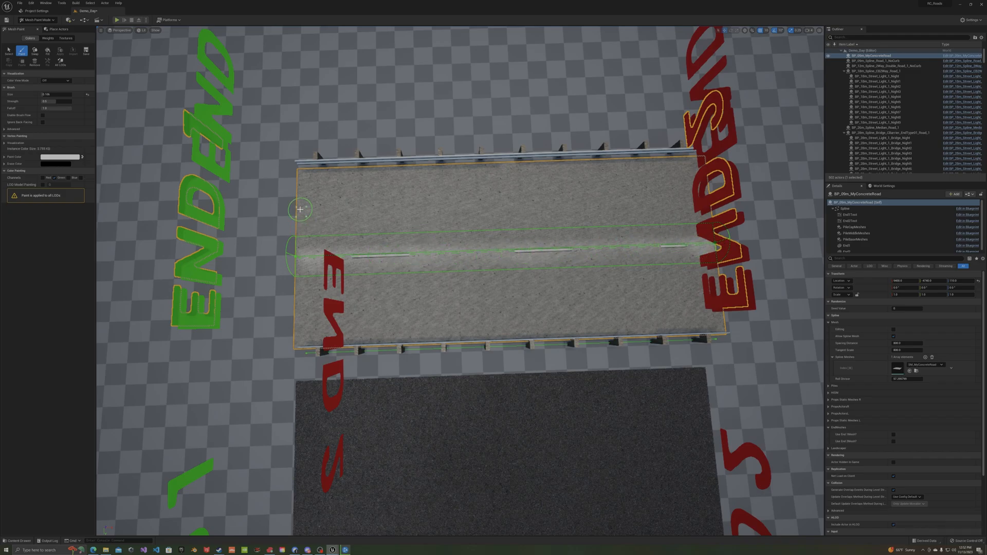
pyautogui.moveTo(335, 209); pyautogui.dragTo(711, 197)
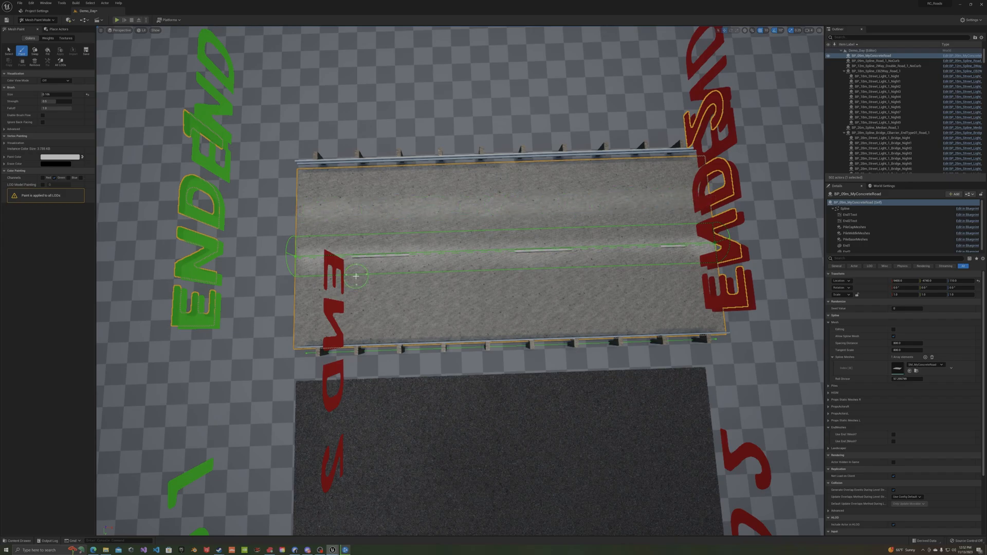
pyautogui.moveTo(301, 312); pyautogui.dragTo(676, 285)
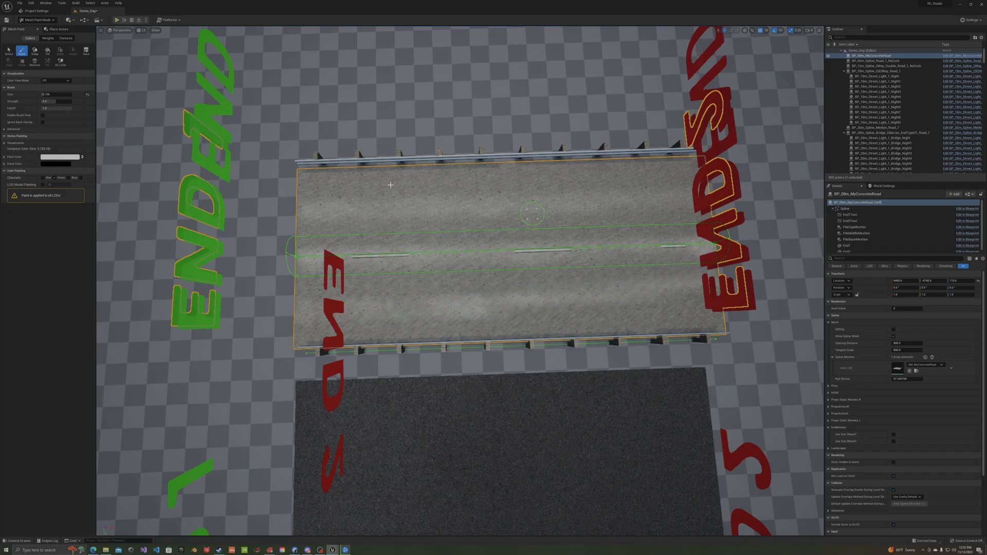
# - Change the active colour channels and paint and erase short strokes along the concrete road's far edge
pyautogui.click(44, 178)
pyautogui.click(55, 178)
pyautogui.moveTo(374, 187); pyautogui.dragTo(395, 188)
pyautogui.moveTo(311, 191)
pyautogui.keyDown('shift'); pyautogui.mouseDown()
pyautogui.moveTo(388, 185)
pyautogui.moveTo(296, 195)
pyautogui.mouseUp(); pyautogui.keyUp('shift')
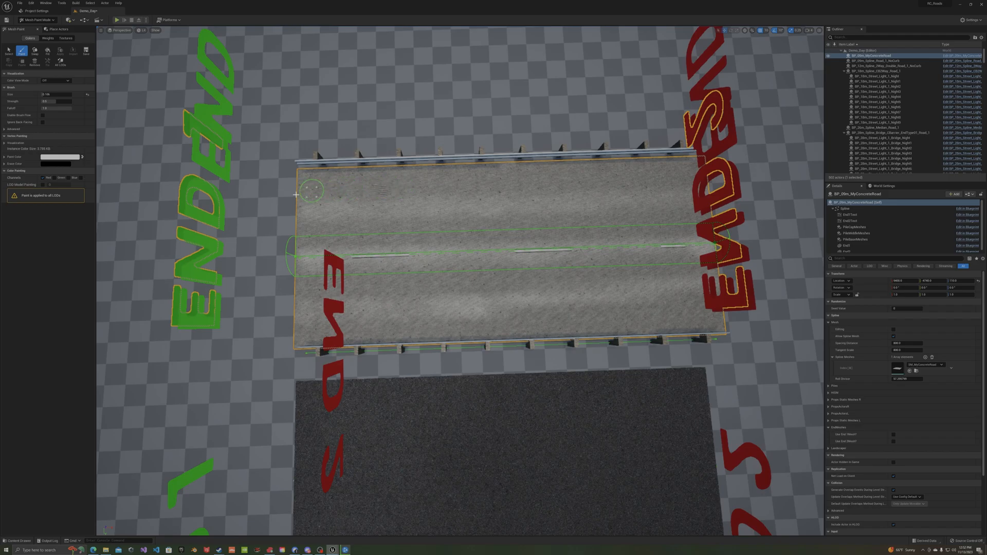
pyautogui.click(54, 178)
pyautogui.moveTo(306, 181)
pyautogui.mouseDown()
pyautogui.moveTo(690, 163)
pyautogui.moveTo(302, 173)
pyautogui.mouseUp()
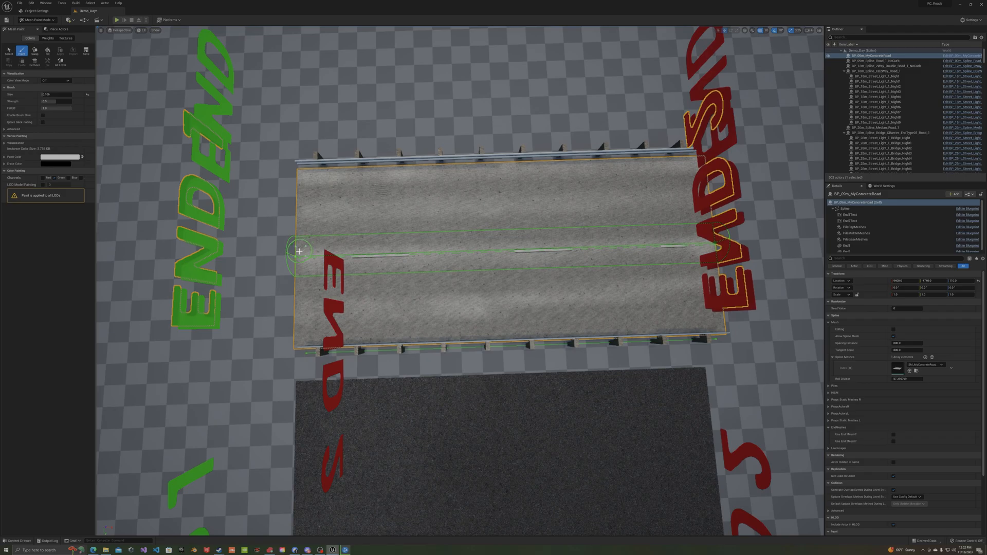
# - Paint more lengthwise strokes along the concrete road's centre line, near lane and near edge
pyautogui.moveTo(301, 253)
pyautogui.mouseDown()
pyautogui.moveTo(679, 236)
pyautogui.moveTo(617, 254)
pyautogui.mouseUp()
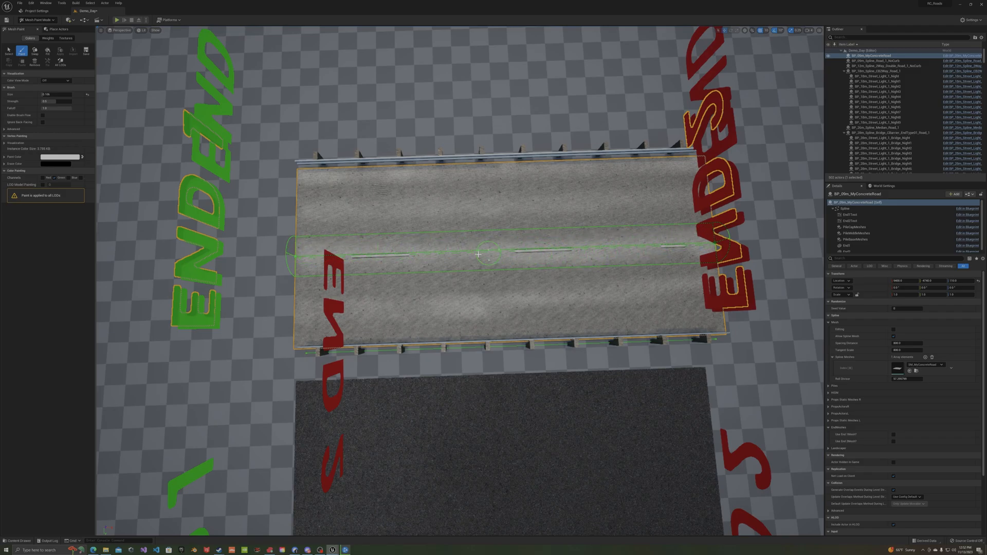
pyautogui.moveTo(308, 252); pyautogui.dragTo(698, 228)
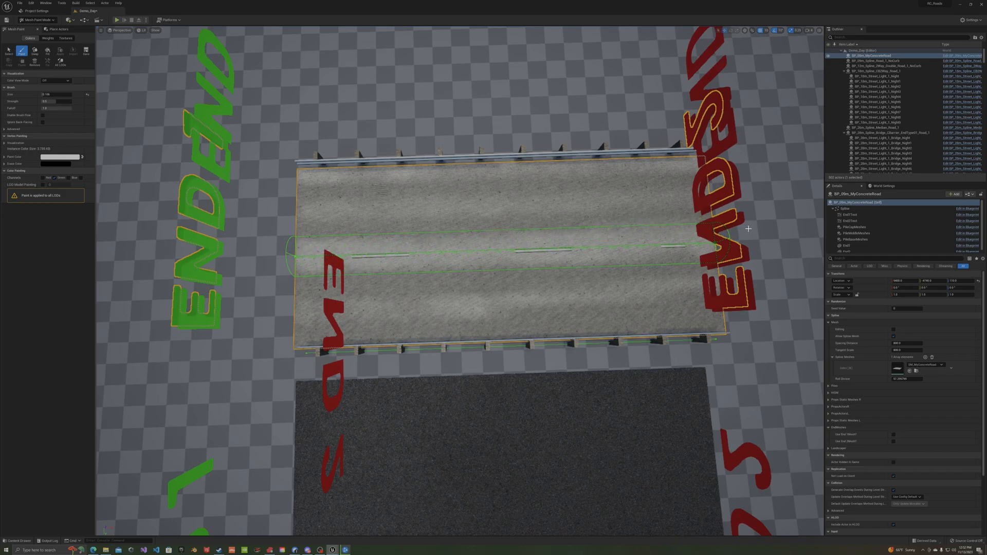
pyautogui.moveTo(701, 298); pyautogui.dragTo(298, 309)
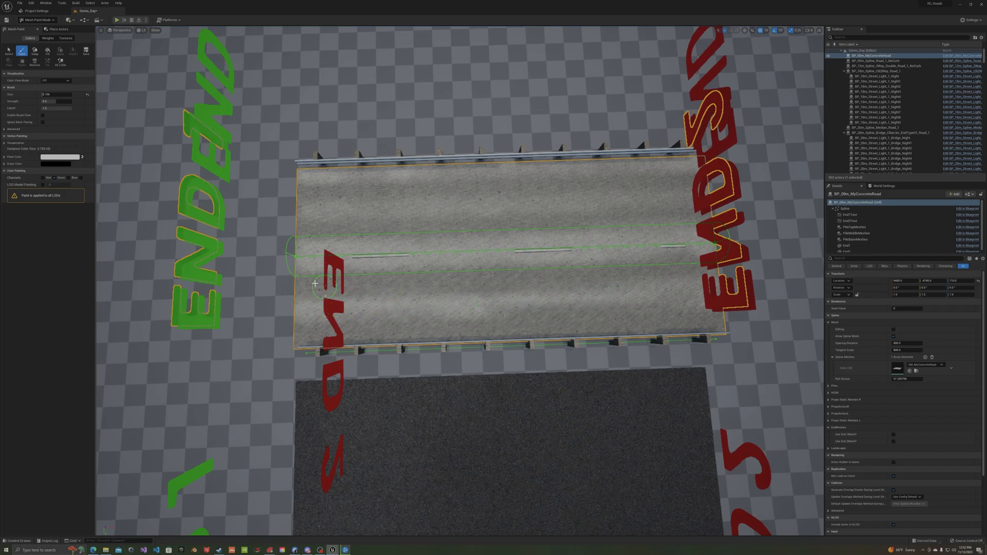
pyautogui.moveTo(303, 273)
pyautogui.mouseDown()
pyautogui.moveTo(714, 252)
pyautogui.moveTo(663, 304)
pyautogui.moveTo(478, 307)
pyautogui.mouseUp()
pyautogui.moveTo(286, 349); pyautogui.dragTo(320, 352, button='right')
pyautogui.moveTo(310, 399); pyautogui.dragTo(721, 266)
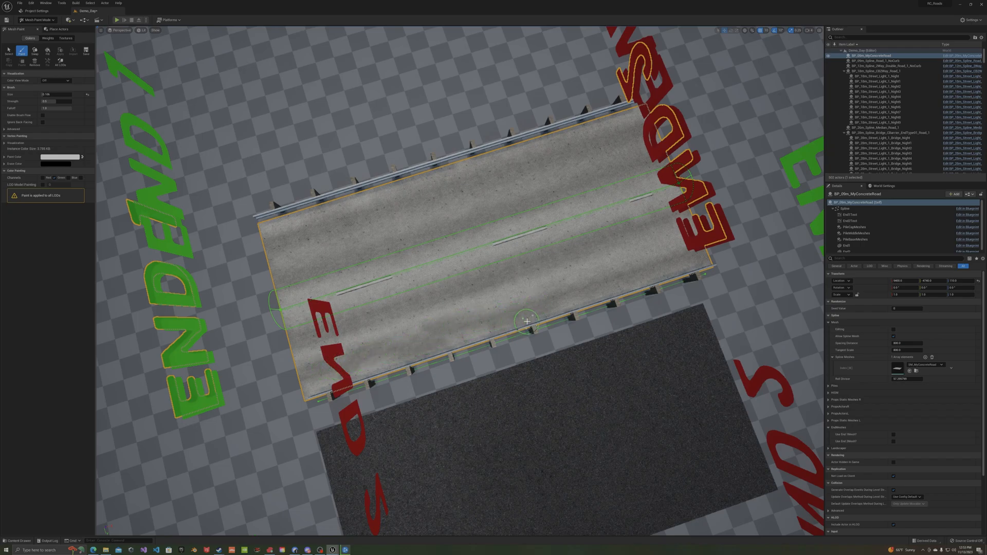
# - Toggle the green paint channel and paint worn patches into the concrete road's lane surface
pyautogui.moveTo(511, 329); pyautogui.dragTo(484, 345, button='right')
pyautogui.moveTo(359, 236); pyautogui.dragTo(388, 233, button='right')
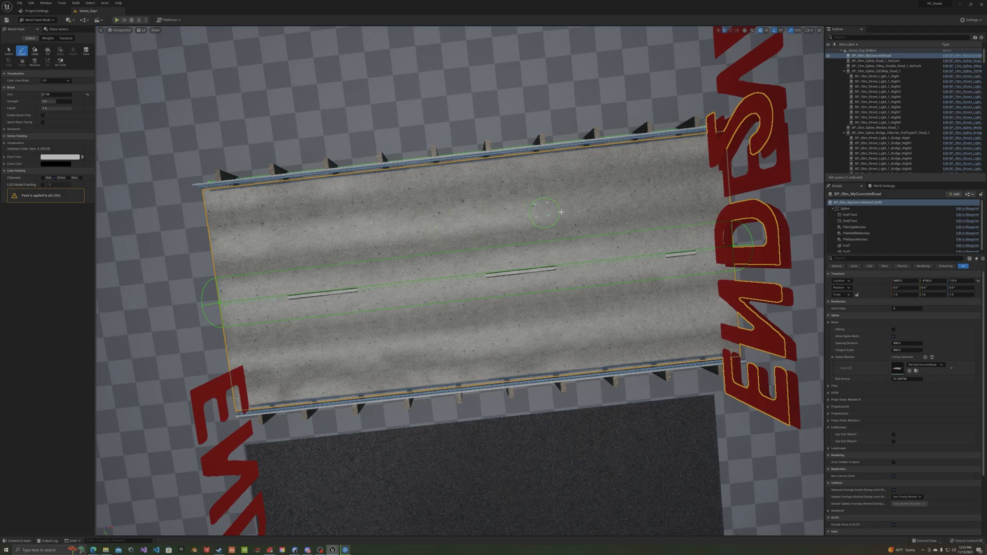
pyautogui.moveTo(744, 196)
pyautogui.mouseDown(button='right')
pyautogui.moveTo(508, 200)
pyautogui.moveTo(724, 196)
pyautogui.mouseUp(button='right')
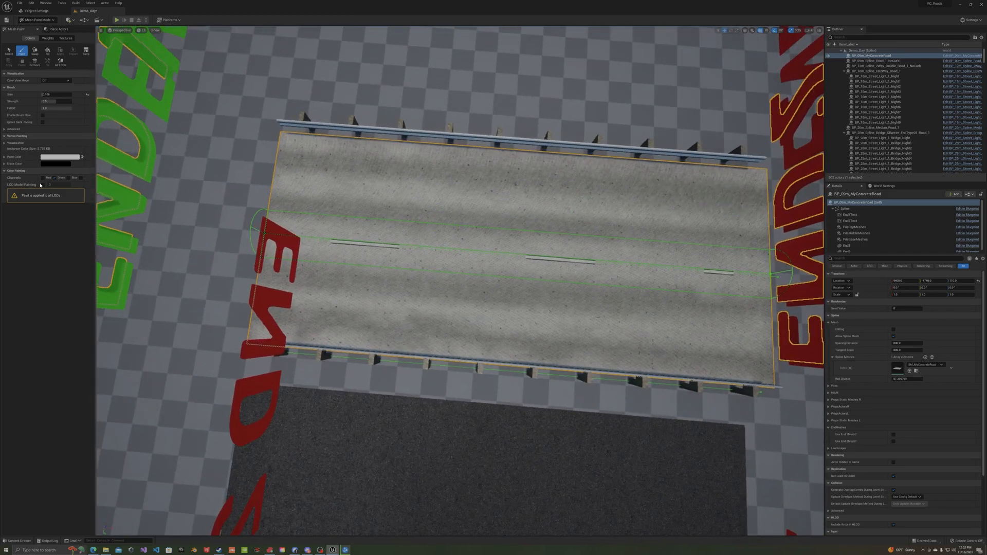
pyautogui.click(55, 178)
pyautogui.moveTo(612, 295)
pyautogui.mouseDown()
pyautogui.moveTo(483, 293)
pyautogui.moveTo(456, 333)
pyautogui.moveTo(637, 353)
pyautogui.moveTo(691, 342)
pyautogui.mouseUp()
pyautogui.moveTo(723, 351); pyautogui.dragTo(249, 203, button='right')
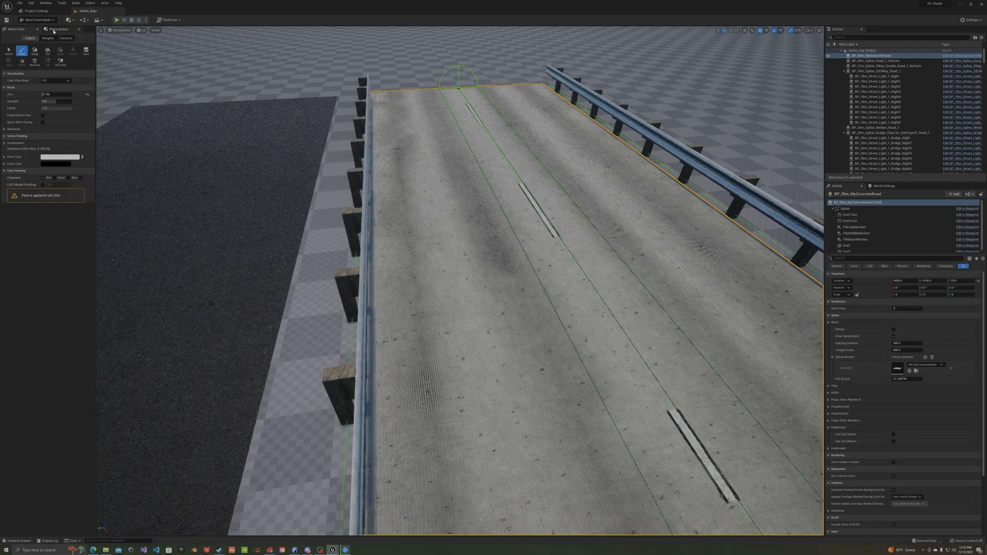
# - Return to selection mode and deselect the painted concrete road
pyautogui.click(38, 19)
pyautogui.click(45, 29)
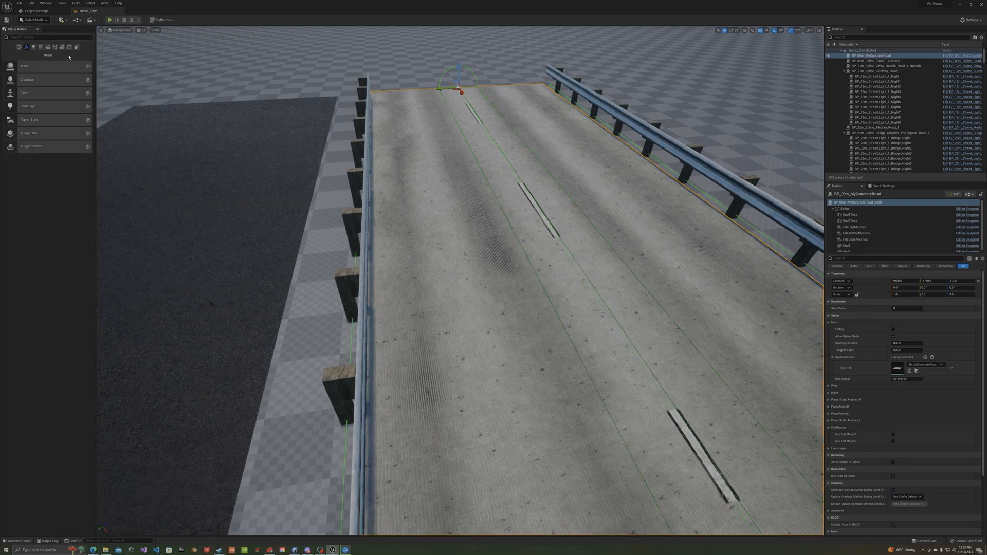
pyautogui.moveTo(450, 170)
pyautogui.mouseDown(button='right')
pyautogui.moveTo(482, 174)
pyautogui.moveTo(506, 194)
pyautogui.moveTo(581, 180)
pyautogui.moveTo(632, 154)
pyautogui.moveTo(651, 177)
pyautogui.moveTo(686, 188)
pyautogui.moveTo(681, 173)
pyautogui.mouseUp(button='right')
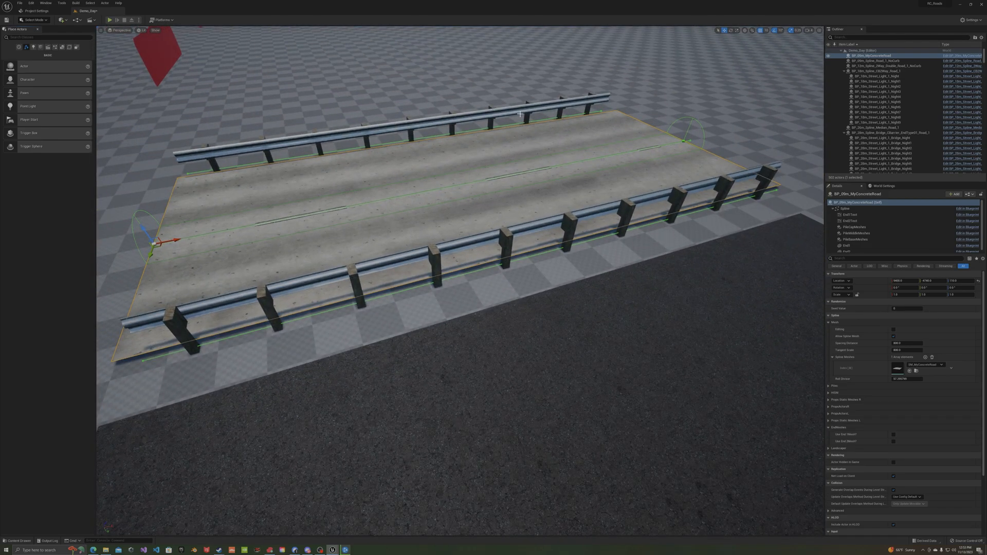
pyautogui.click(452, 87)
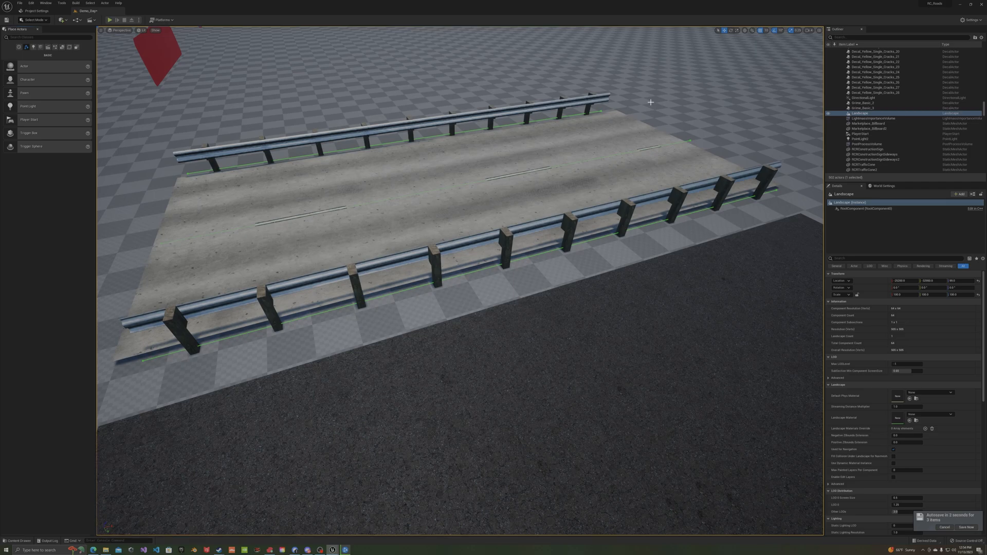
# - Extend the concrete road well past the barriers by moving its end spline point outward, and bend it sideways into a curve
pyautogui.click(690, 154)
pyautogui.click(687, 140)
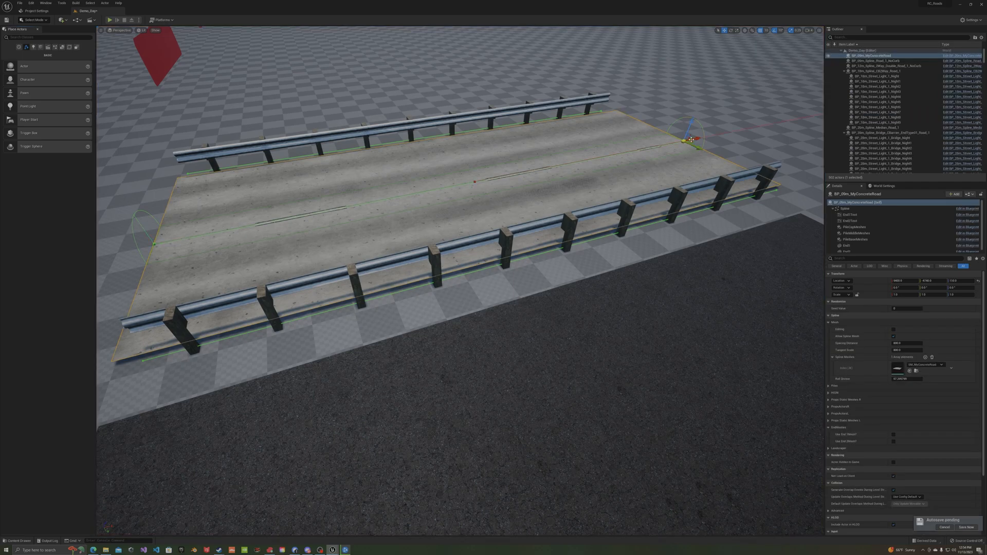
pyautogui.moveTo(696, 140); pyautogui.dragTo(803, 117)
pyautogui.moveTo(804, 118); pyautogui.dragTo(830, 102, button='right')
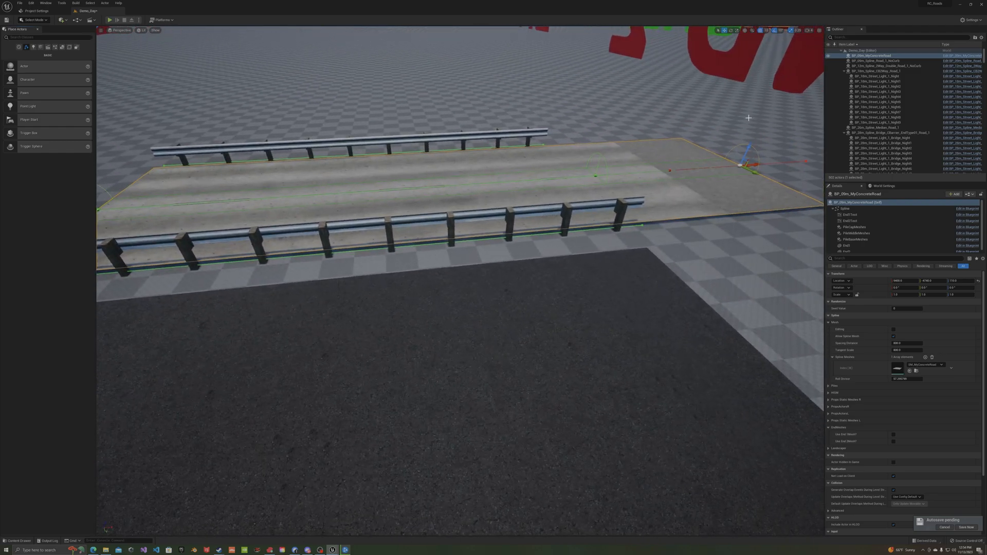
pyautogui.moveTo(752, 163); pyautogui.dragTo(856, 157)
pyautogui.moveTo(467, 200); pyautogui.dragTo(552, 178, button='right')
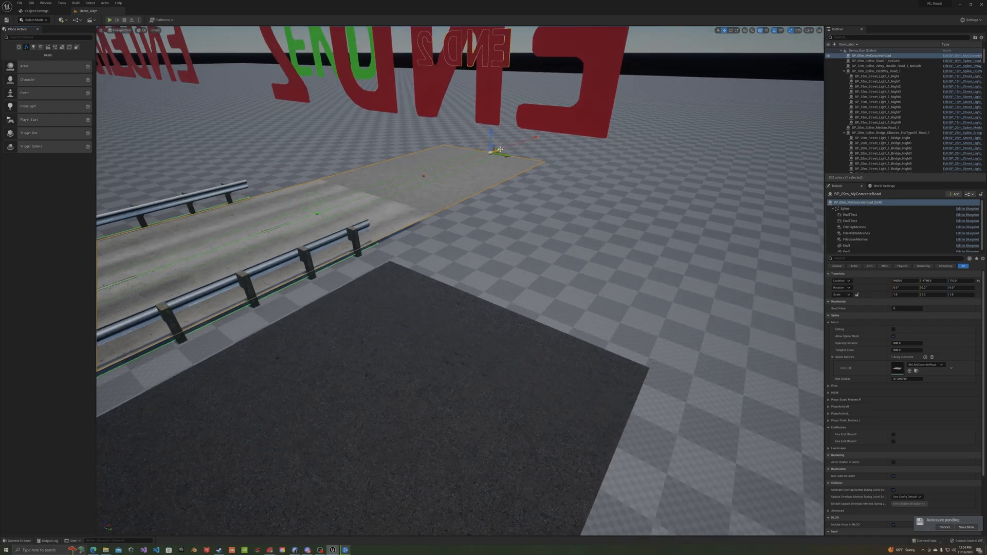
pyautogui.moveTo(504, 146); pyautogui.dragTo(548, 132)
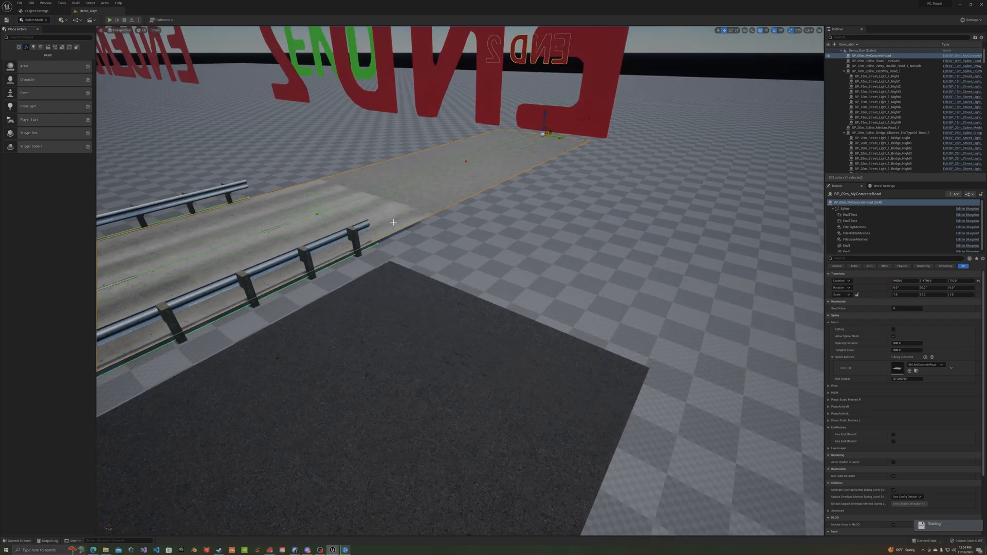
pyautogui.moveTo(547, 135); pyautogui.dragTo(488, 121)
# - Select the steel barrier's end spline point and extend the barrier with added points that follow the curved concrete road's edge
pyautogui.click(354, 238)
pyautogui.moveTo(355, 237); pyautogui.dragTo(275, 237, button='right')
pyautogui.moveTo(586, 252)
pyautogui.mouseDown()
pyautogui.moveTo(476, 257)
pyautogui.moveTo(629, 252)
pyautogui.moveTo(598, 253)
pyautogui.mouseUp()
pyautogui.moveTo(438, 258); pyautogui.dragTo(360, 234, button='right')
pyautogui.press('w')
pyautogui.click(438, 258)
pyautogui.press('s')
pyautogui.click(731, 120)
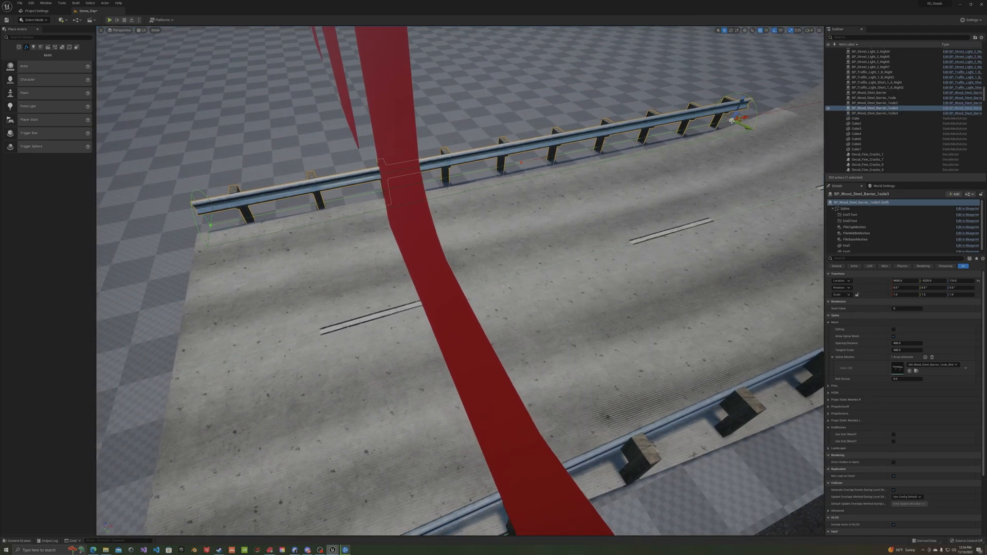
pyautogui.moveTo(732, 119); pyautogui.dragTo(775, 121)
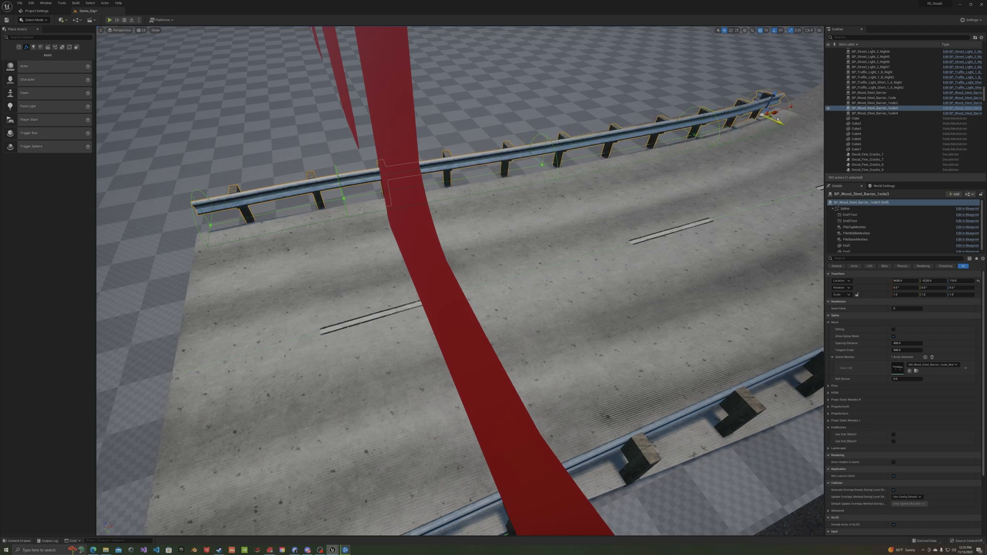
pyautogui.moveTo(775, 121)
pyautogui.mouseDown(button='right')
pyautogui.moveTo(771, 57)
pyautogui.moveTo(664, 123)
pyautogui.moveTo(775, 121)
pyautogui.mouseUp(button='right')
# - Continue the steel barrier along the unpainted road section with another spline point, aligning its end with the road's outer edge
pyautogui.moveTo(490, 245); pyautogui.dragTo(641, 266)
pyautogui.click(611, 278)
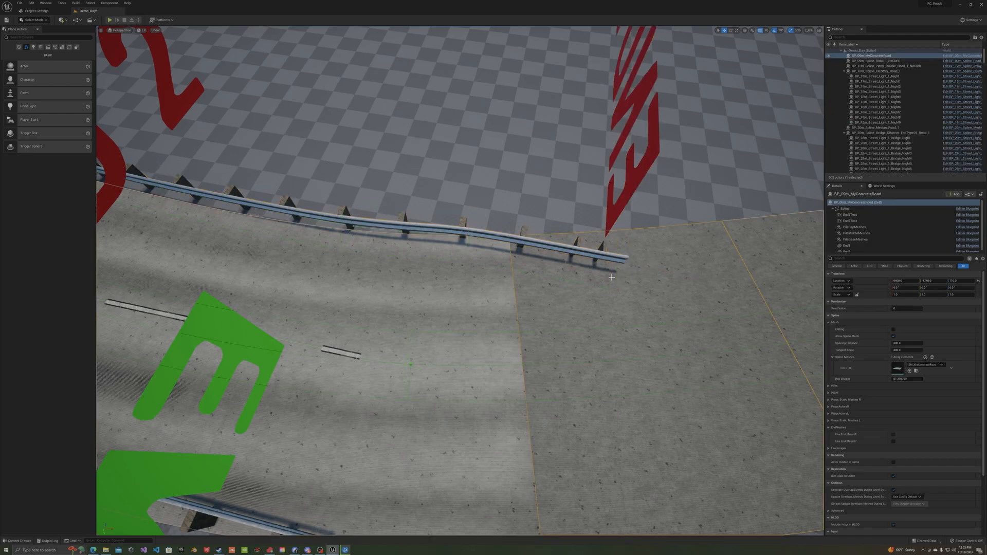
pyautogui.click(618, 265)
pyautogui.click(618, 264)
pyautogui.moveTo(620, 279); pyautogui.dragTo(630, 239)
pyautogui.moveTo(631, 239); pyautogui.dragTo(722, 221, button='right')
pyautogui.keyDown('alt'); pyautogui.moveTo(367, 266); pyautogui.dragTo(632, 198); pyautogui.keyUp('alt')
pyautogui.moveTo(632, 197); pyautogui.dragTo(617, 178, button='right')
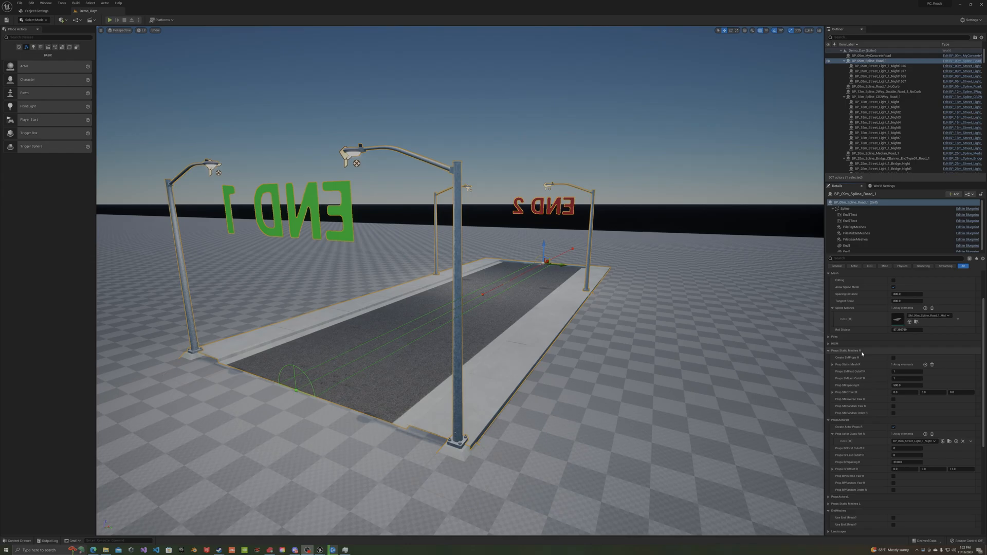
# - Examine the street light prop settings of the Spline_Road_1 road and its source blueprint in the project content
pyautogui.scroll(-1, 856, 375)
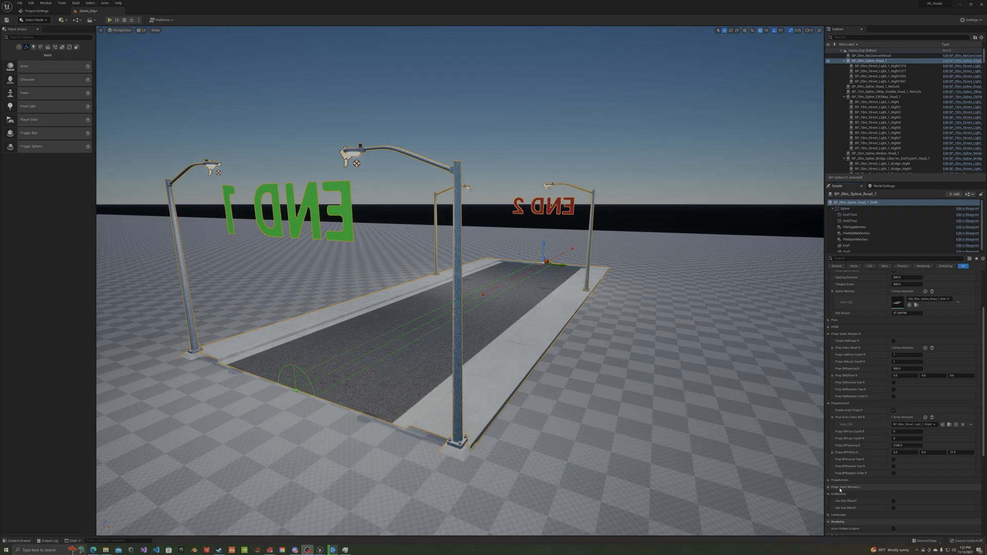
pyautogui.click(894, 410)
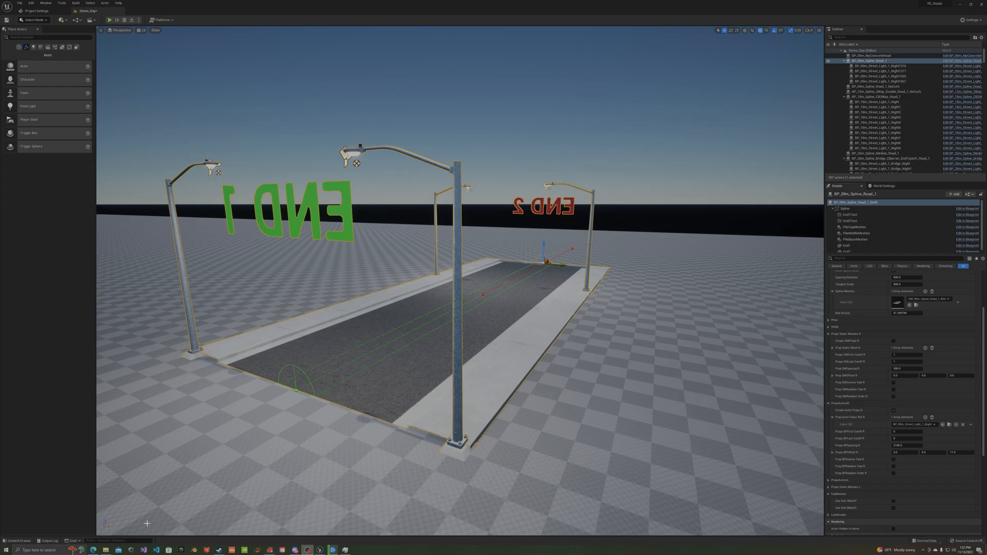
pyautogui.click(19, 540)
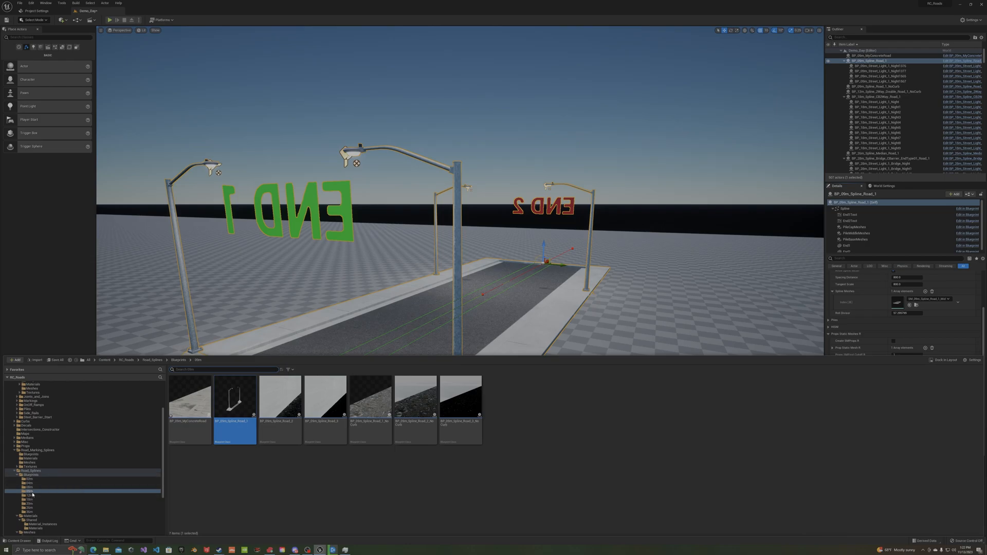
pyautogui.moveTo(234, 415)
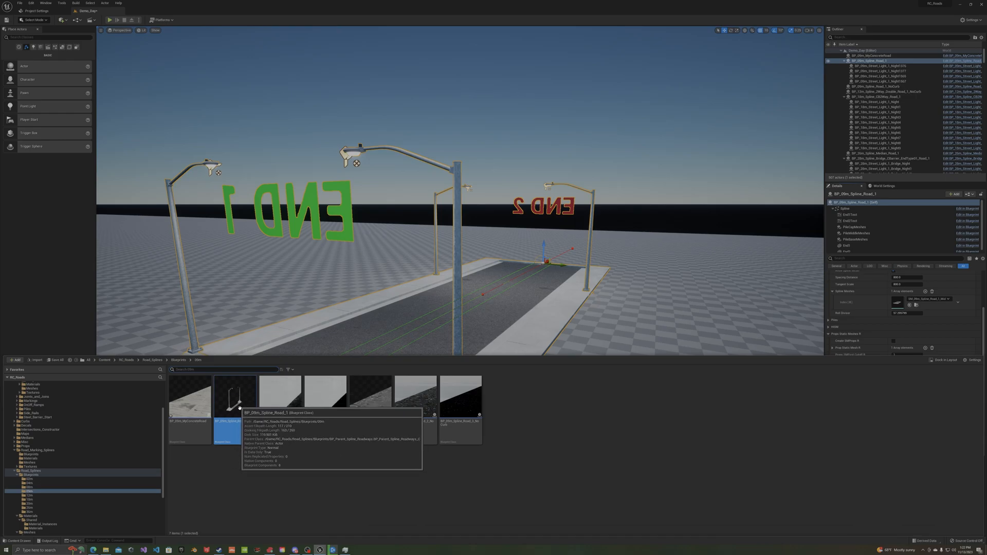
pyautogui.click(469, 315)
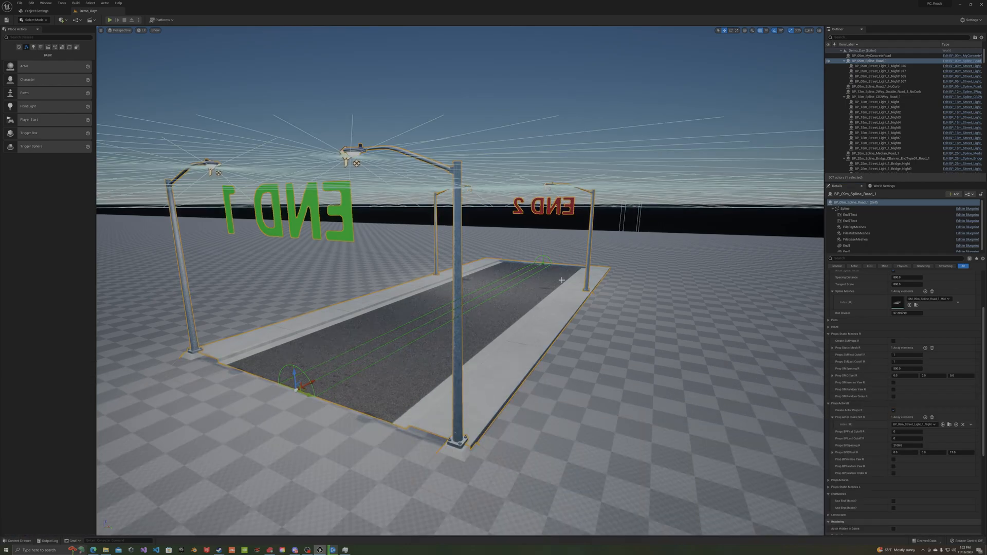
# - Lengthen the Spline_Road_1 road by moving its far end spline point outward, and select the spline point at END 1
pyautogui.click(545, 261)
pyautogui.moveTo(547, 261); pyautogui.dragTo(541, 228)
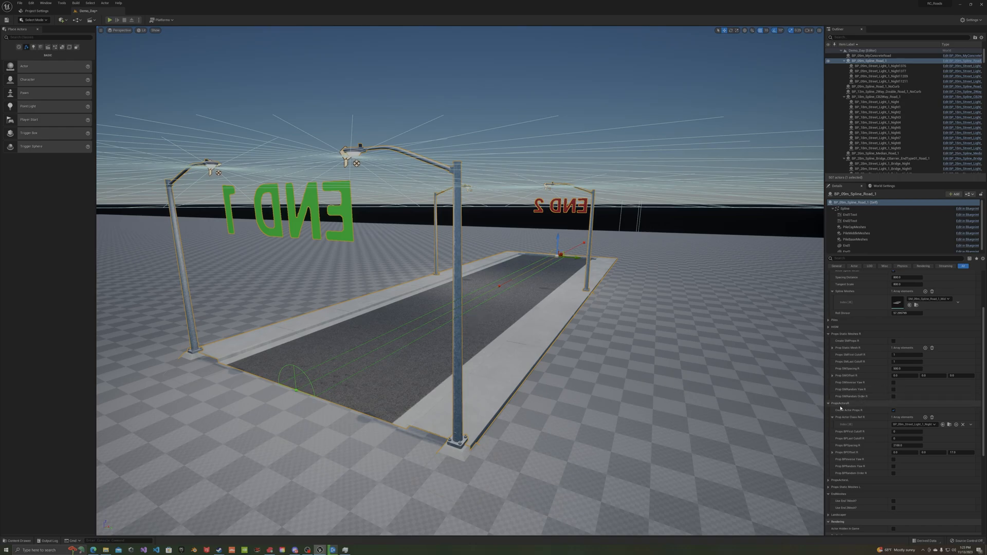
pyautogui.scroll(-2, 856, 405)
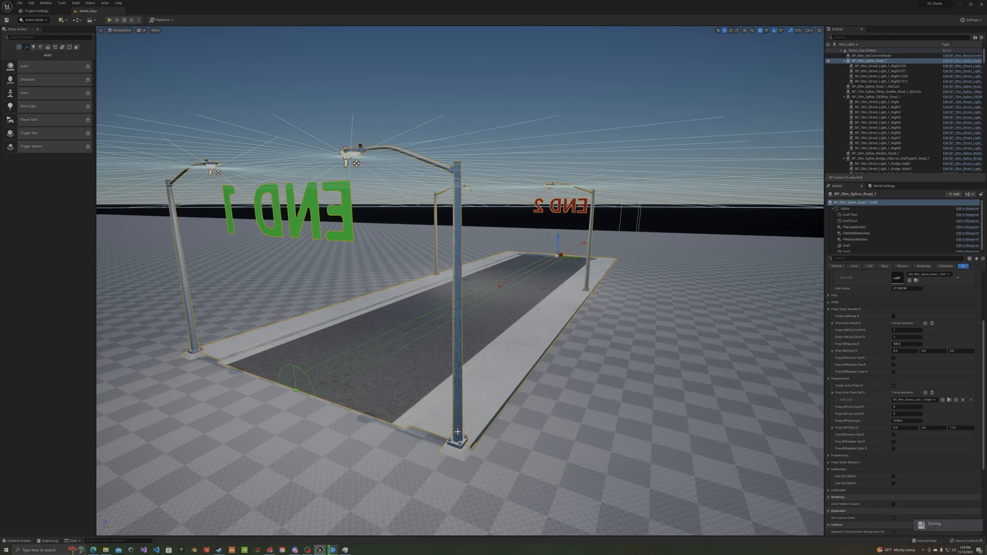
pyautogui.click(459, 409)
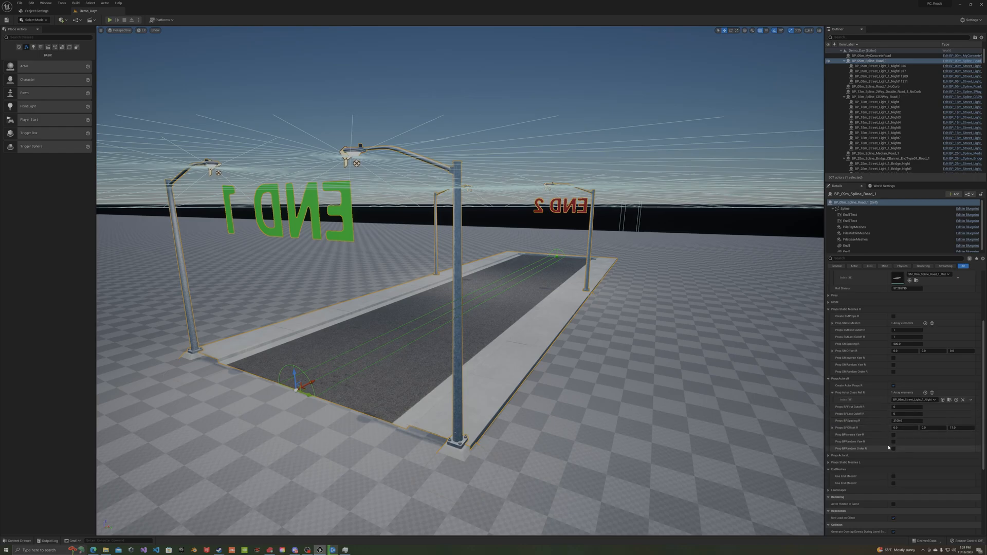
# - Try reversing the yaw of the road's right-side street light props, and restore their original orientation
pyautogui.scroll(-1, 861, 417)
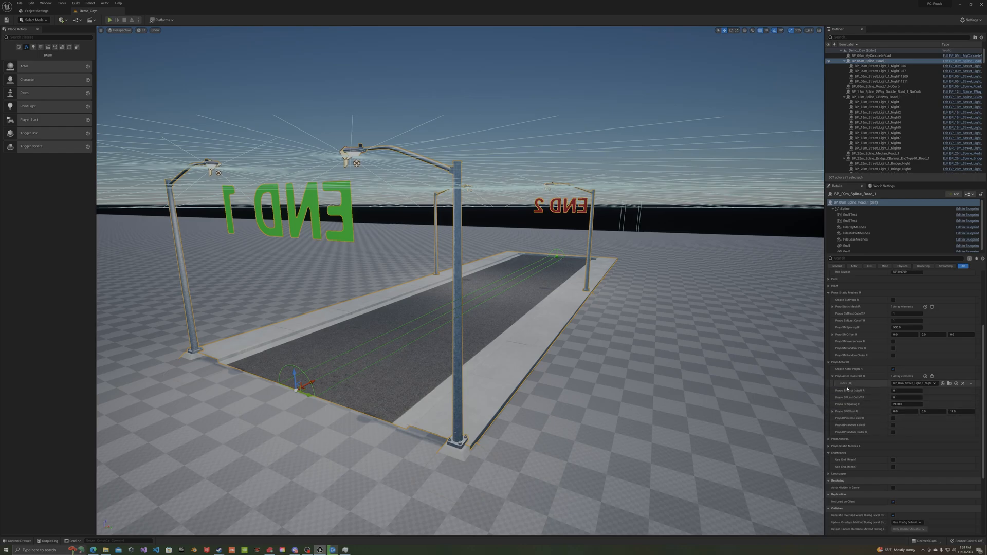
pyautogui.click(894, 421)
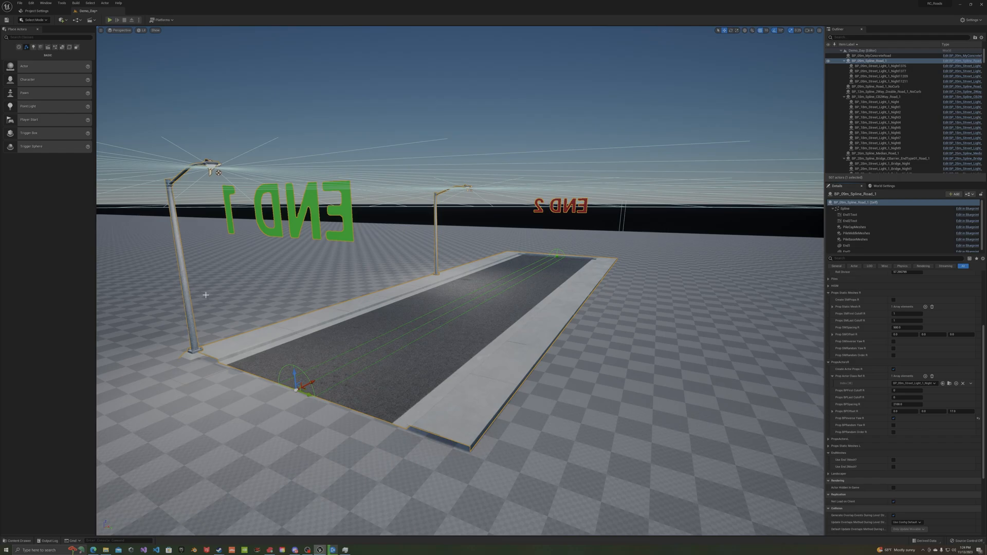
pyautogui.click(893, 419)
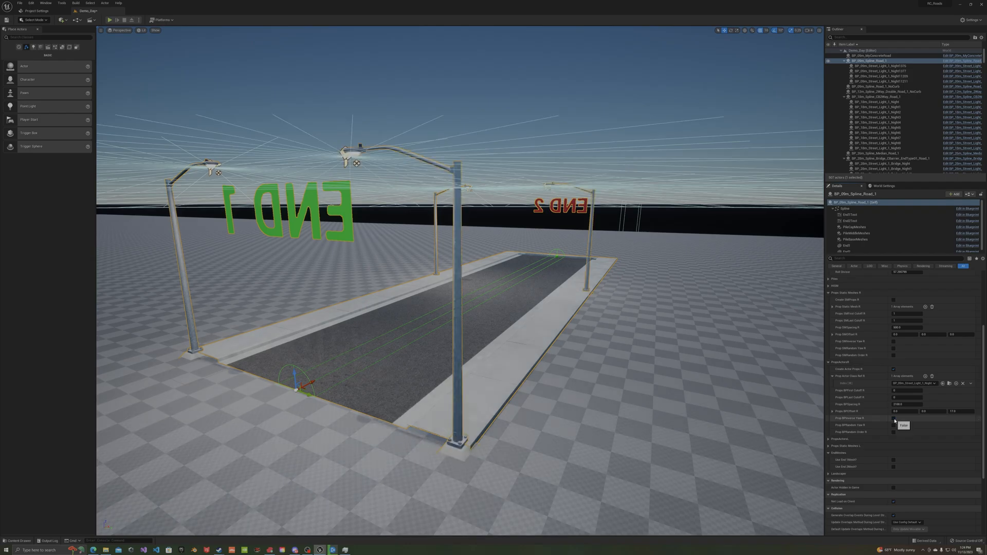
# - Expand the left-side actor prop settings and turn off Create Actor Props L to remove that side's street lights
pyautogui.click(829, 440)
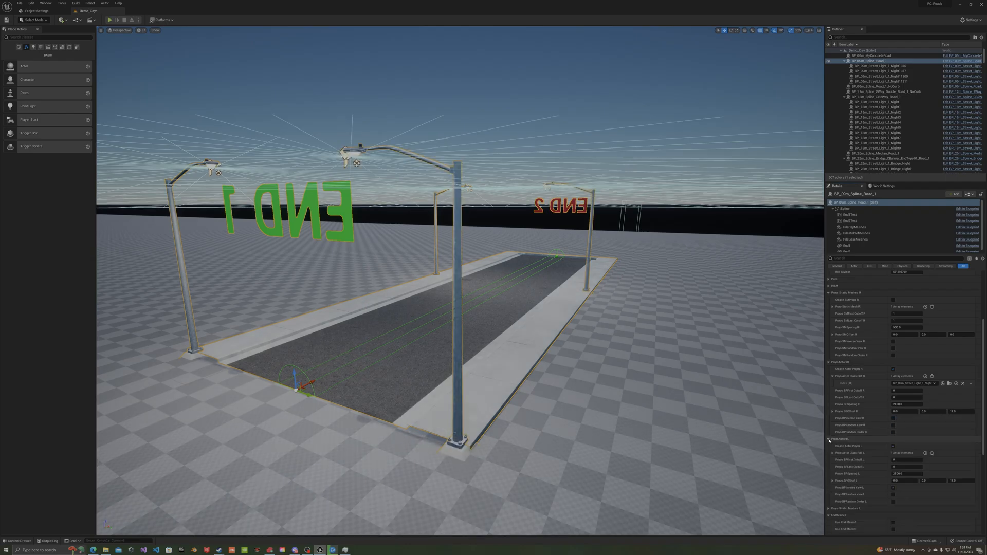
pyautogui.scroll(-1, 896, 433)
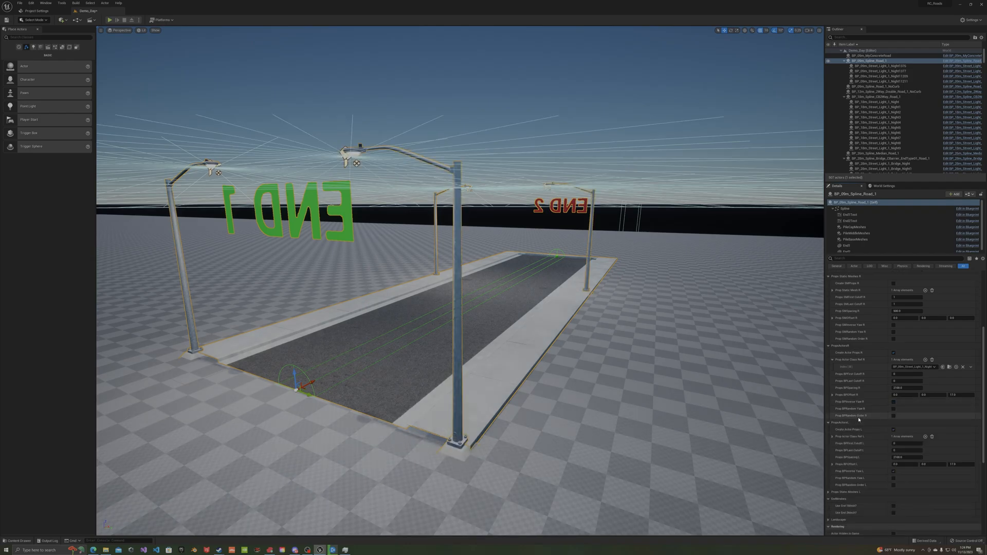
pyautogui.click(894, 430)
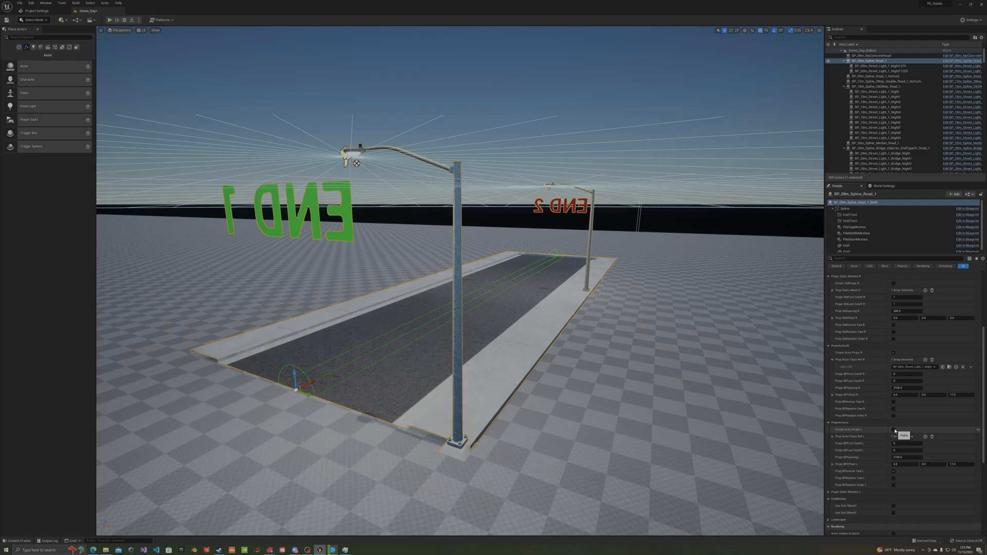
# - Try the reverse yaw and random yaw options in turn on the right-side street lights, switching each off again
pyautogui.click(894, 403)
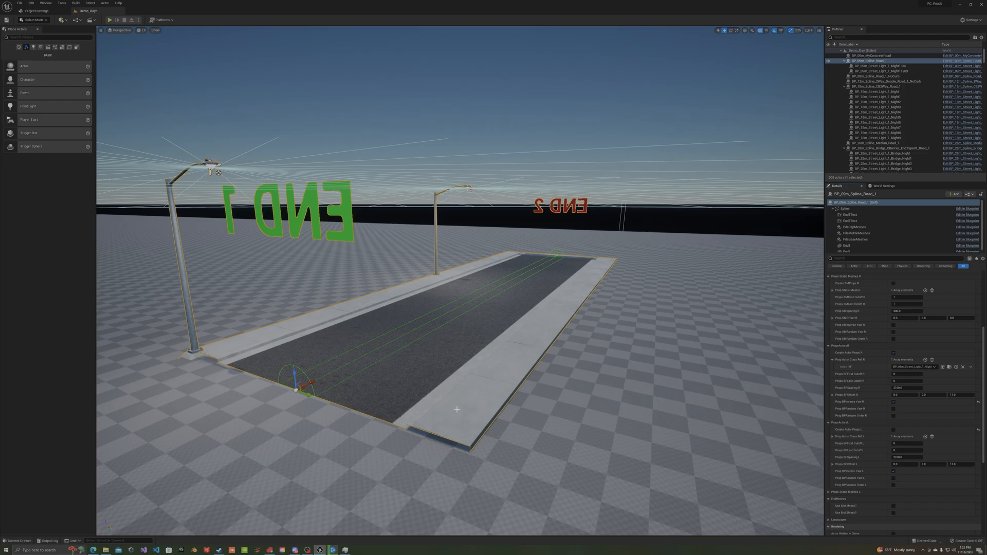
pyautogui.click(894, 403)
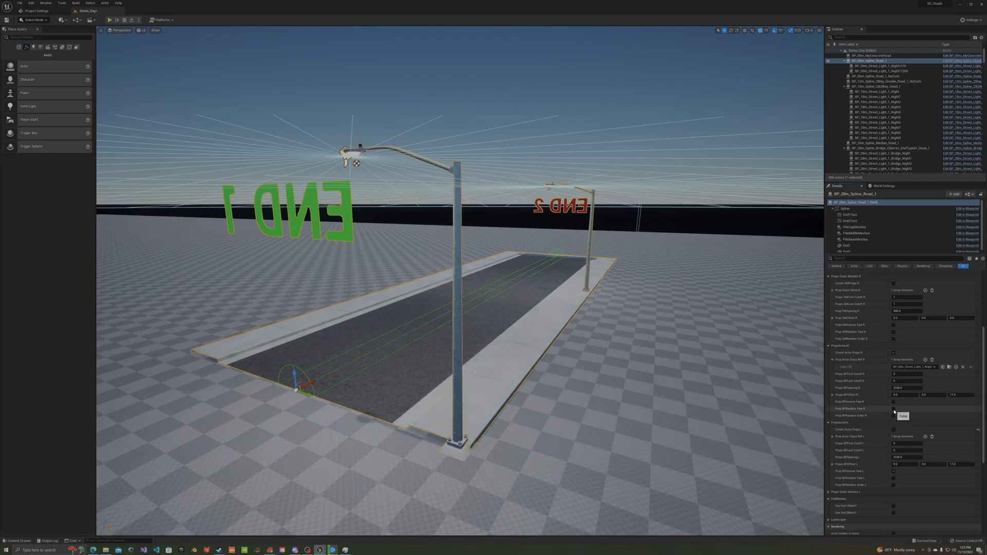
pyautogui.click(894, 410)
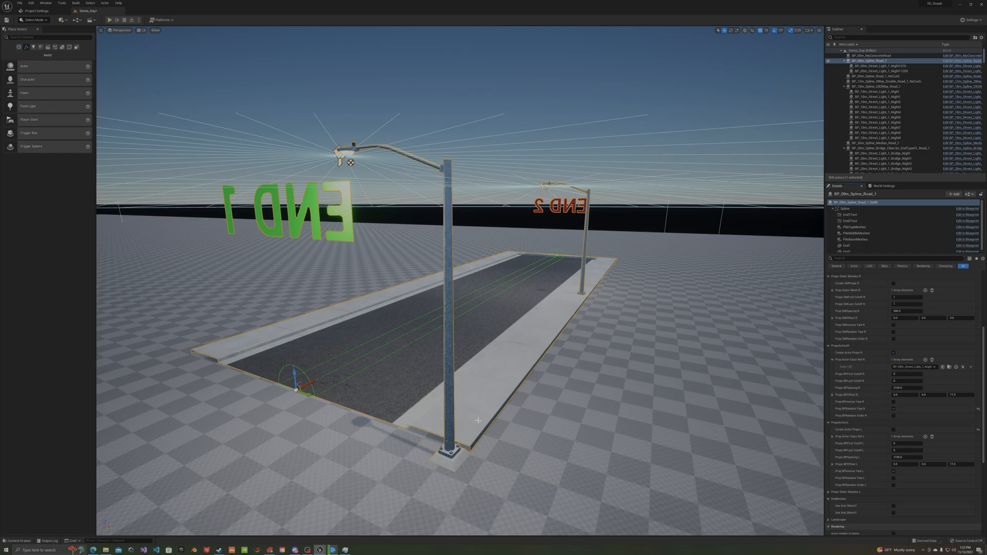
pyautogui.click(894, 410)
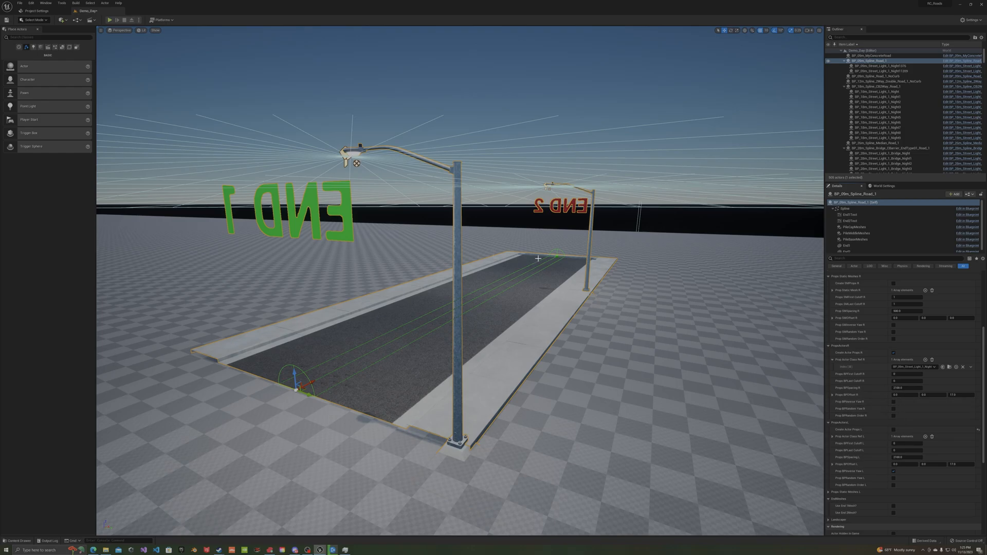
# - Extend the road from its far end with another spline point, shifting it sideways to form a curve
pyautogui.click(557, 257)
pyautogui.moveTo(598, 252); pyautogui.dragTo(631, 202, button='right')
pyautogui.moveTo(541, 181); pyautogui.dragTo(562, 133)
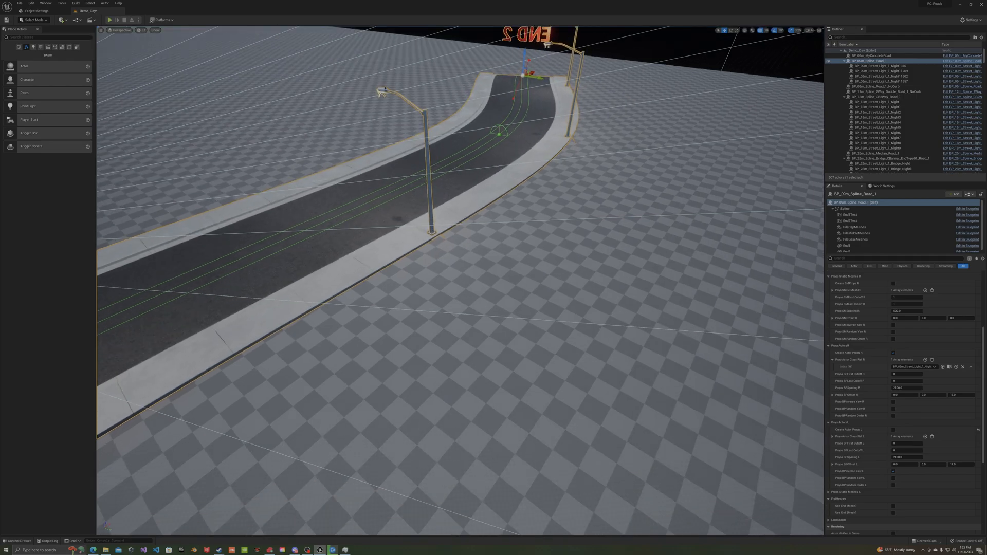
pyautogui.moveTo(562, 132); pyautogui.dragTo(543, 117, button='right')
# - Try random yaw and random order on the right-side street lights, leave both off, and turn Create Actor Props L back on
pyautogui.click(893, 409)
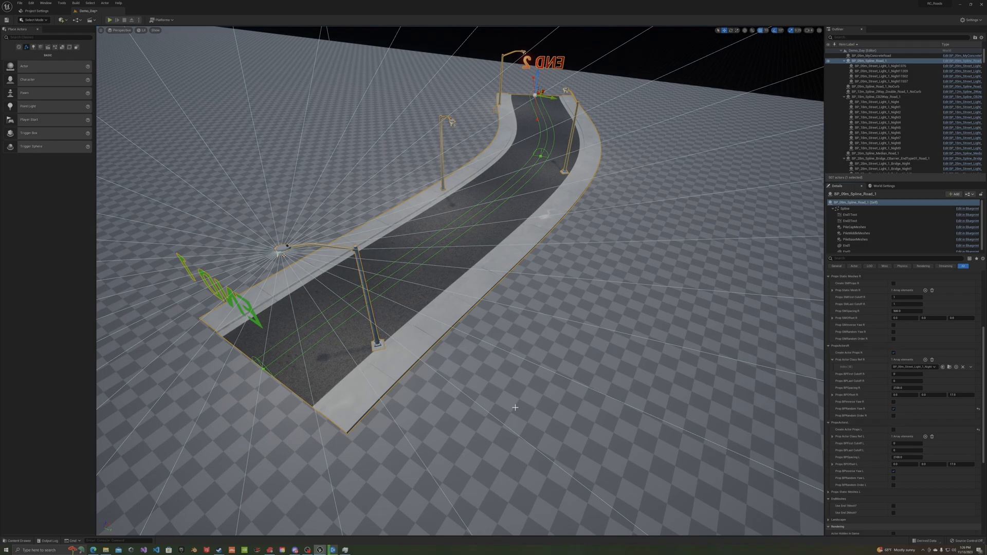
pyautogui.click(894, 409)
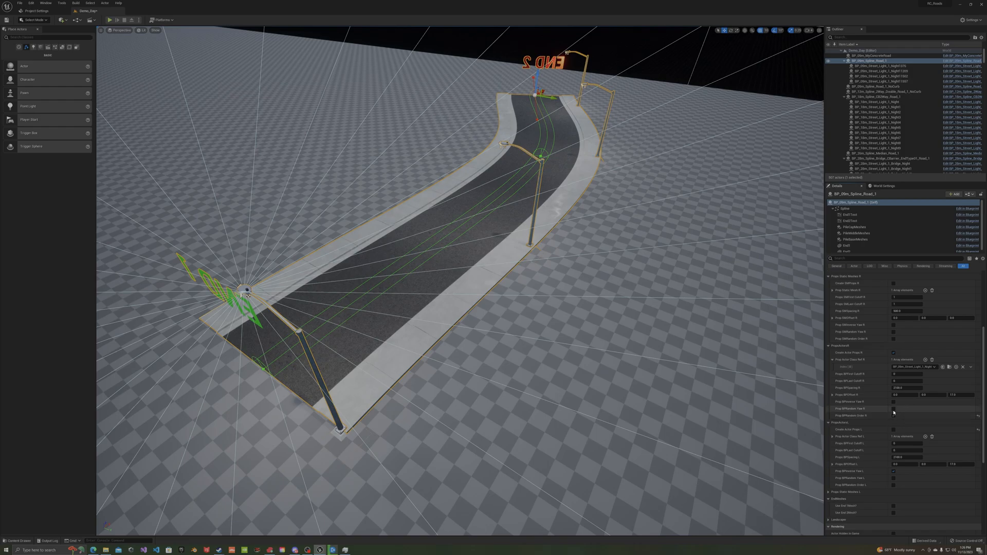
pyautogui.click(894, 410)
pyautogui.click(894, 416)
pyautogui.click(894, 415)
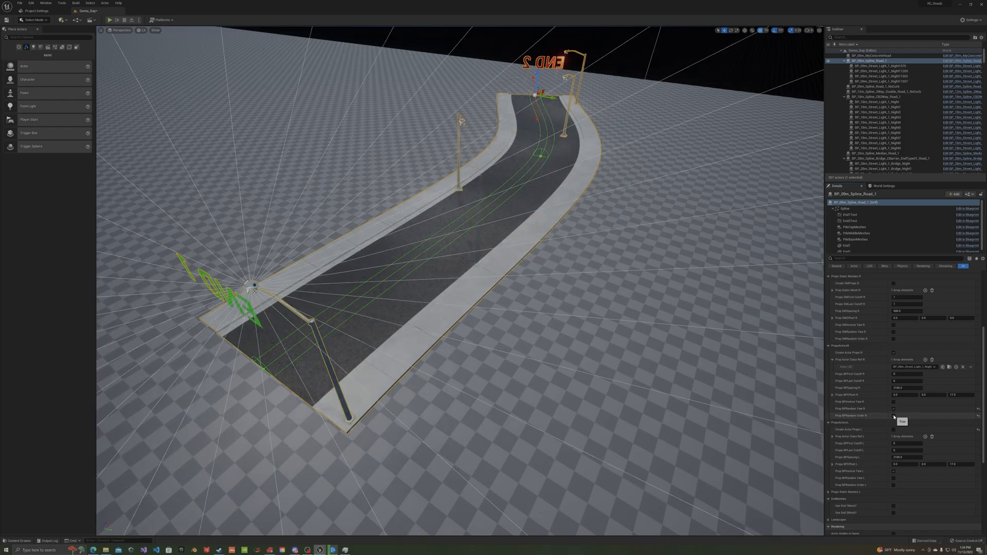
pyautogui.click(894, 415)
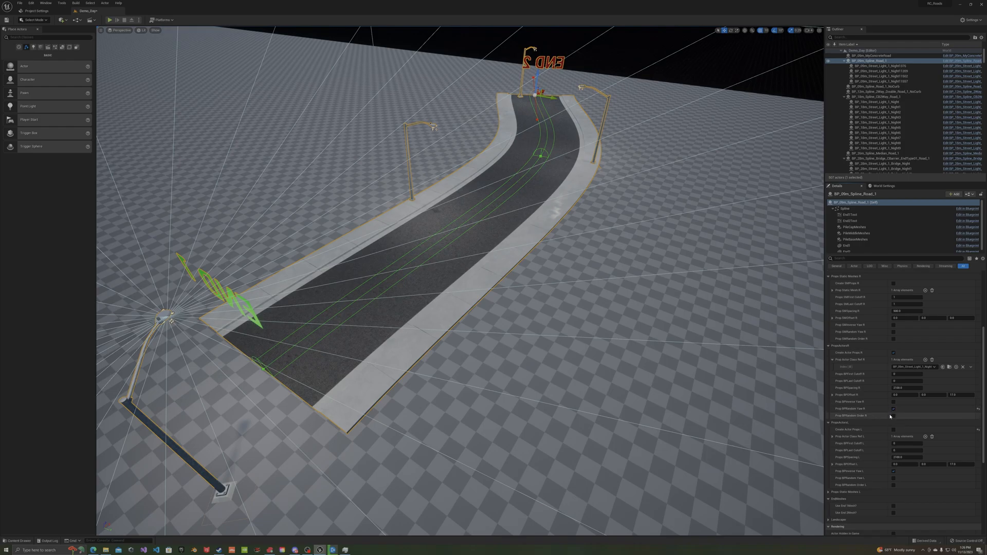
pyautogui.click(894, 417)
pyautogui.click(894, 416)
pyautogui.click(894, 417)
pyautogui.click(894, 416)
pyautogui.click(894, 416)
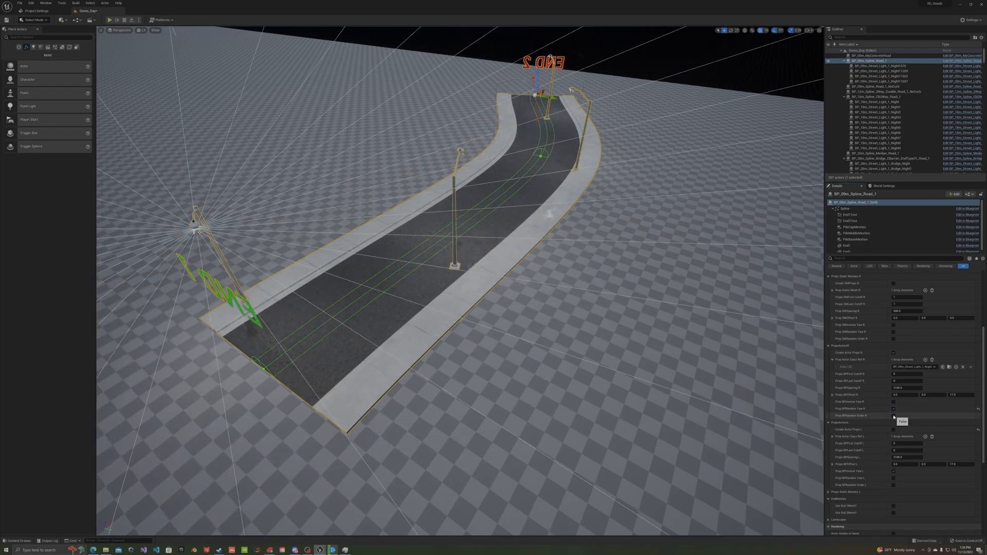
pyautogui.click(894, 417)
pyautogui.click(893, 417)
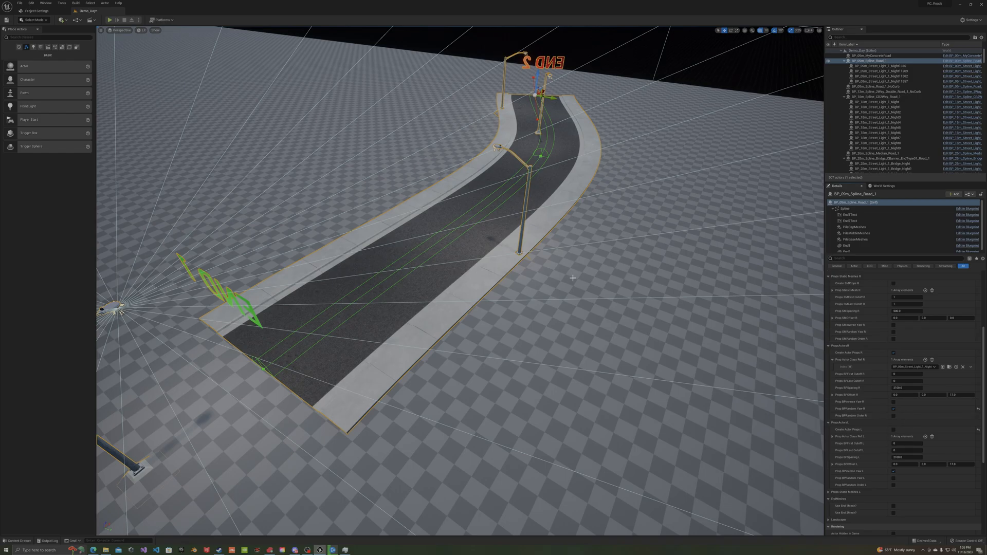
pyautogui.click(893, 409)
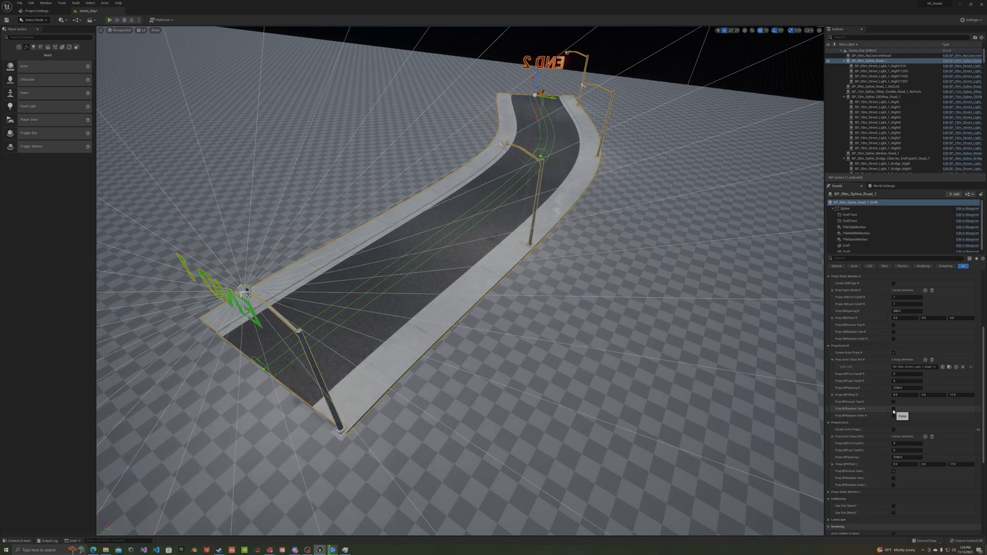
pyautogui.click(893, 430)
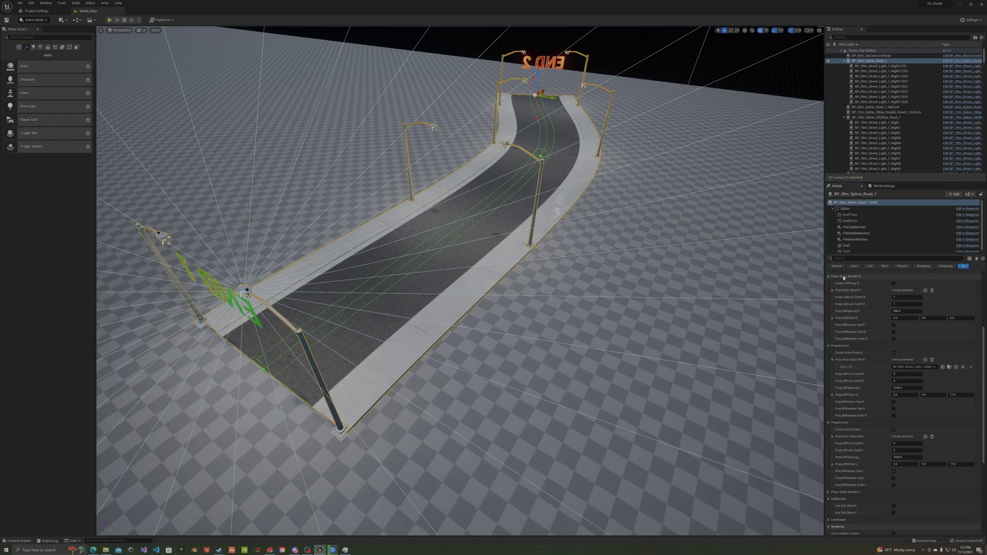
# - Assign the SM_TrashCan_01 complex shader mesh from the Props Mesh folder to the road's right-side static mesh prop element
pyautogui.click(833, 291)
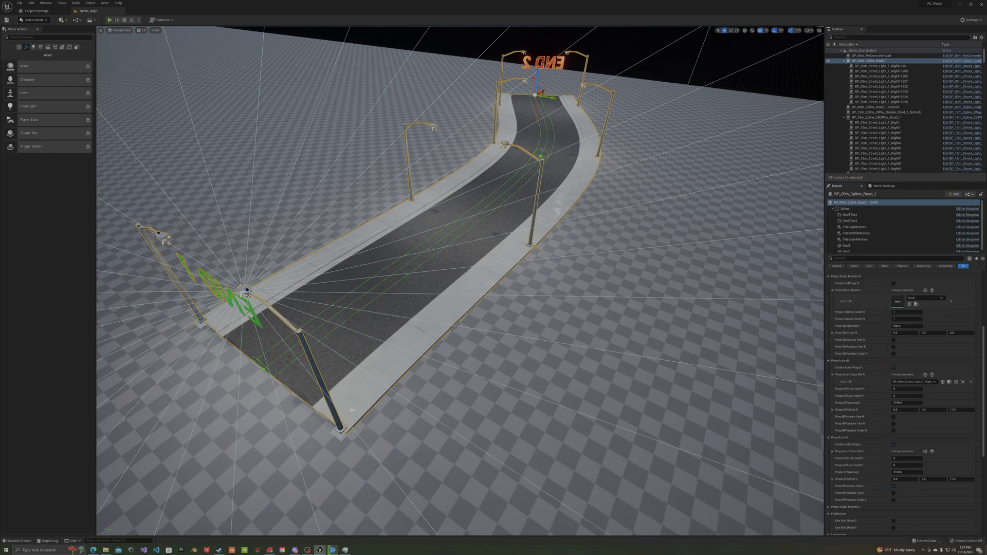
pyautogui.click(16, 540)
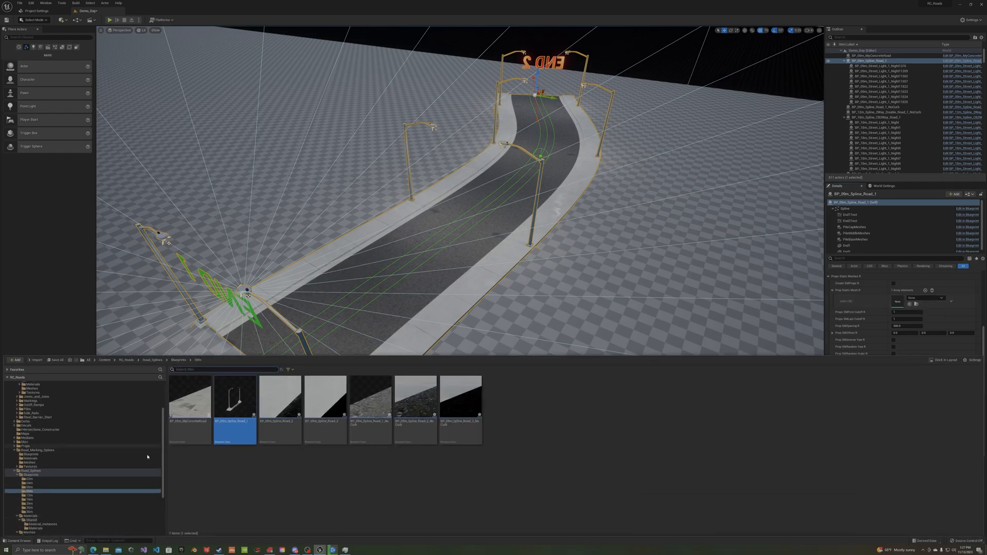
pyautogui.scroll(5, 46, 478)
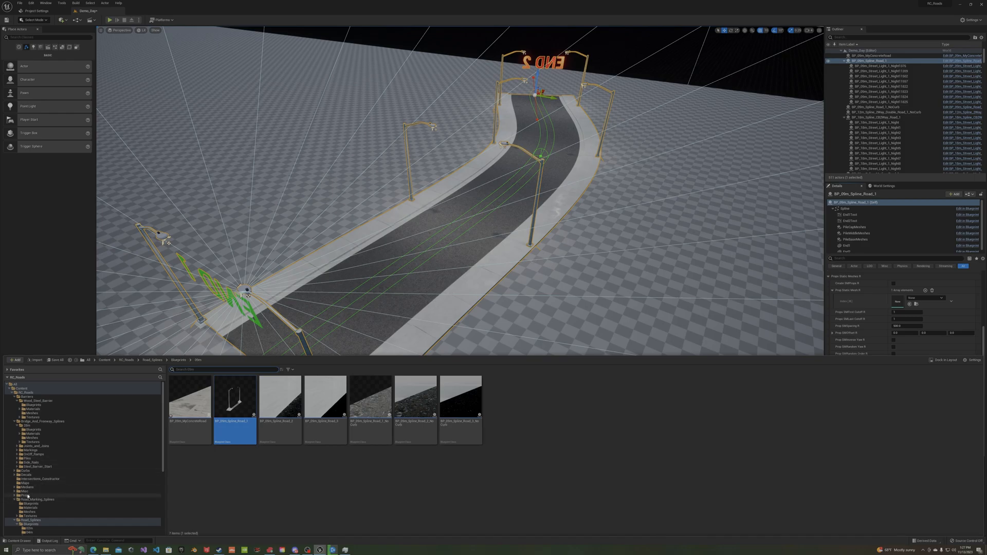
pyautogui.click(15, 496)
pyautogui.scroll(-2, 26, 488)
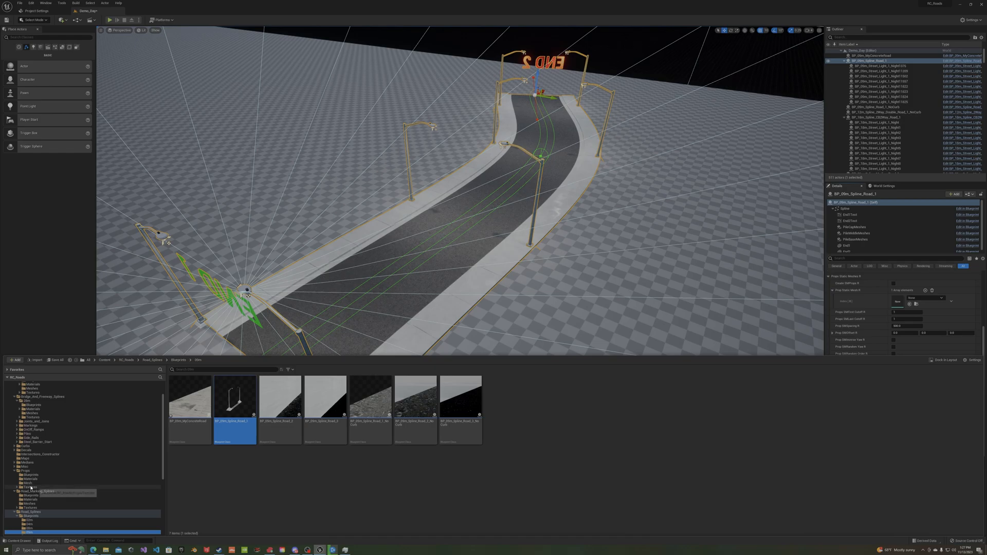
pyautogui.click(28, 484)
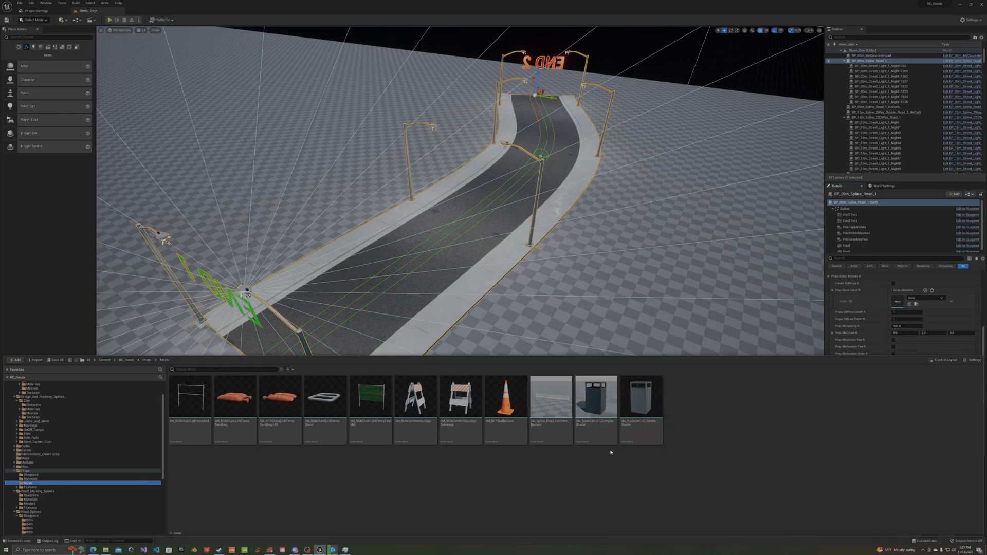
pyautogui.moveTo(631, 412)
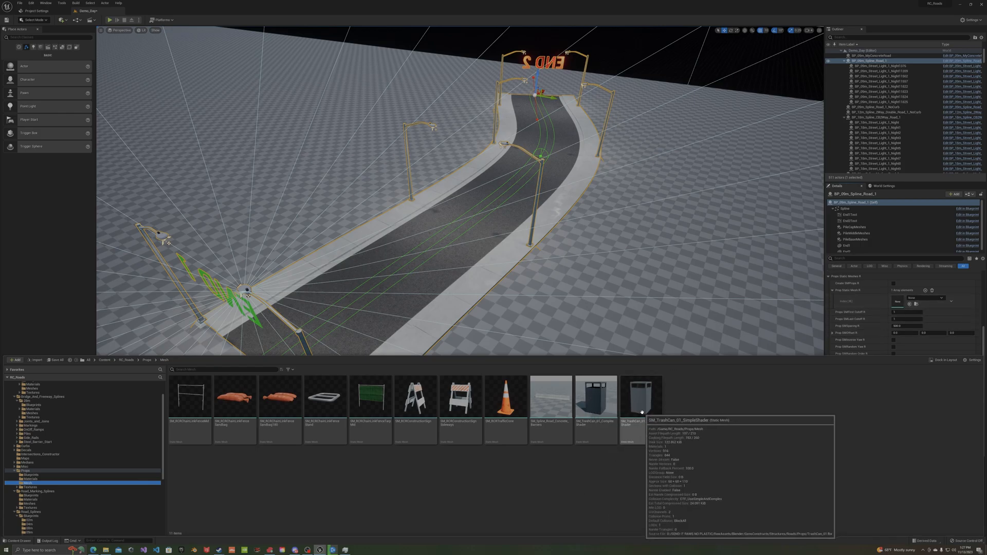
pyautogui.moveTo(596, 399); pyautogui.dragTo(898, 306)
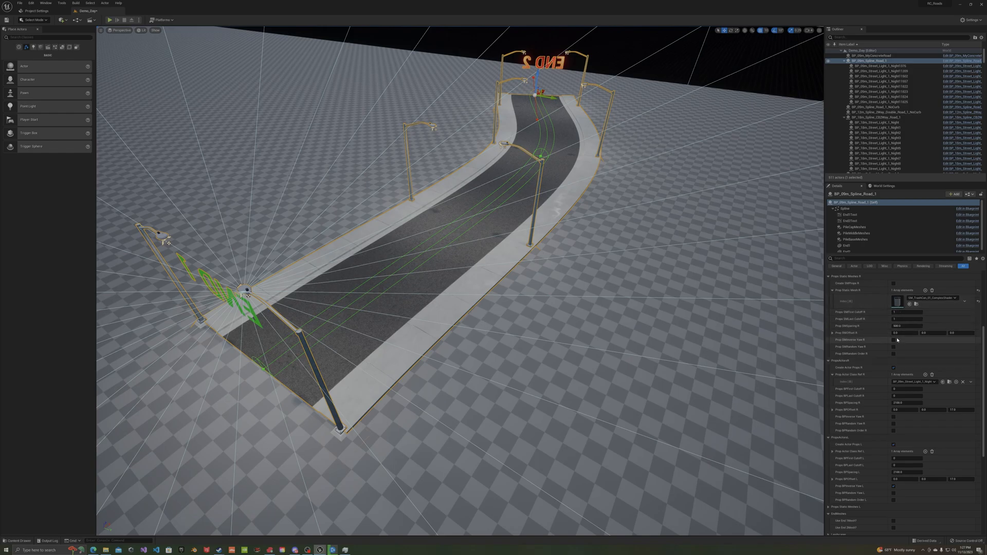
# - Adjust the right-side static mesh prop spacing slightly and enable static mesh prop creation to place trash cans along the road
pyautogui.moveTo(901, 327); pyautogui.dragTo(908, 327)
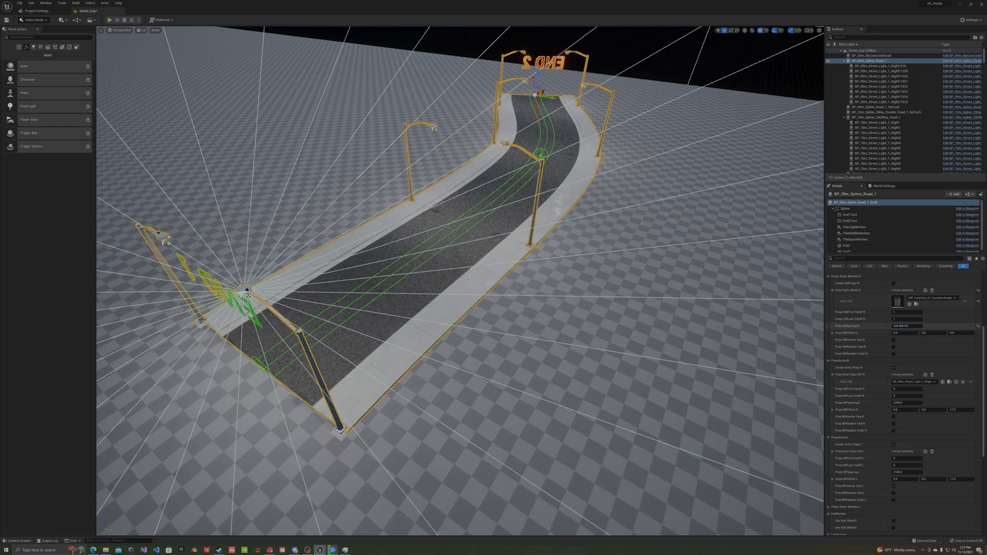
pyautogui.moveTo(908, 327); pyautogui.dragTo(906, 326)
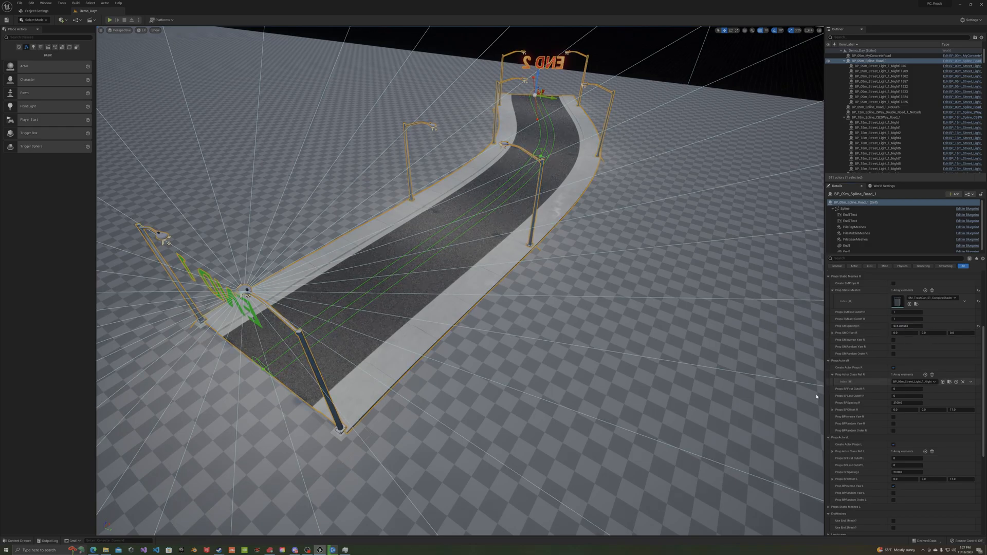
pyautogui.click(894, 284)
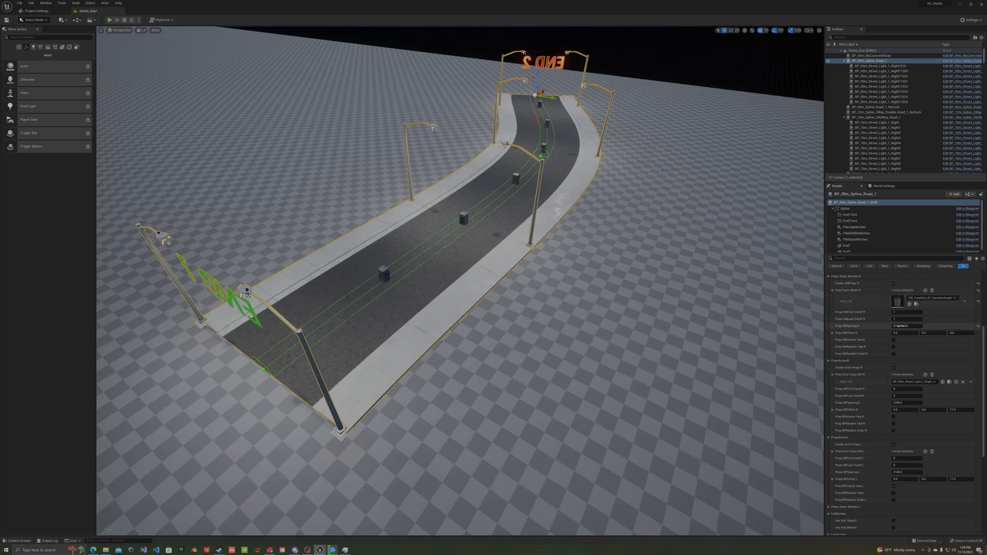
# - Increase the spacing of the trash can props and set it to 800
pyautogui.moveTo(908, 326); pyautogui.dragTo(917, 347)
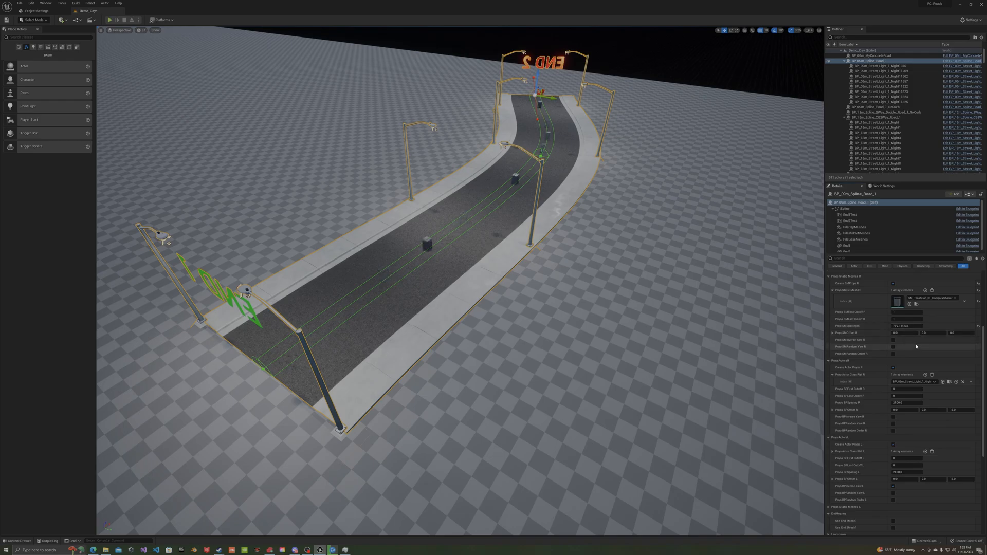
pyautogui.click(908, 326)
pyautogui.write('8')
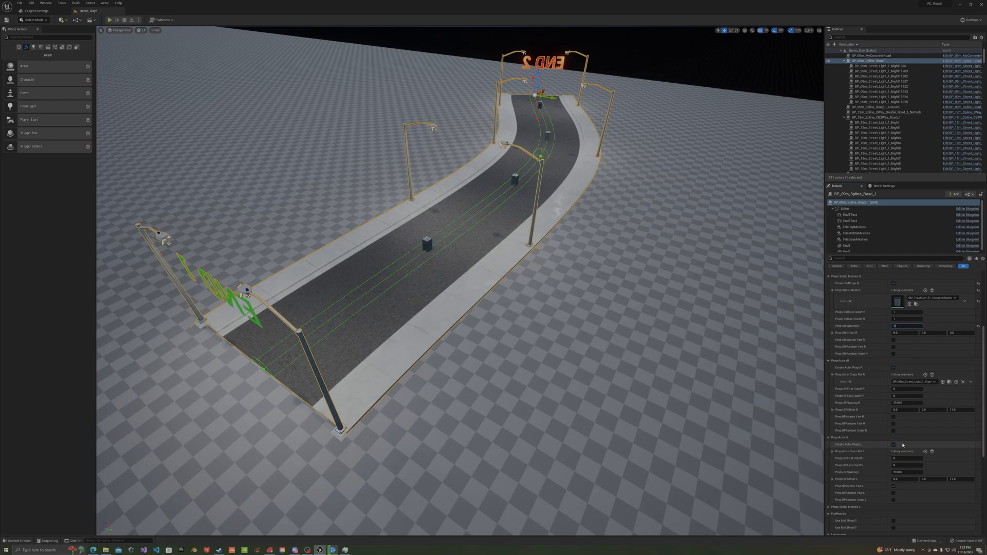
pyautogui.write('00')
pyautogui.press('Return')
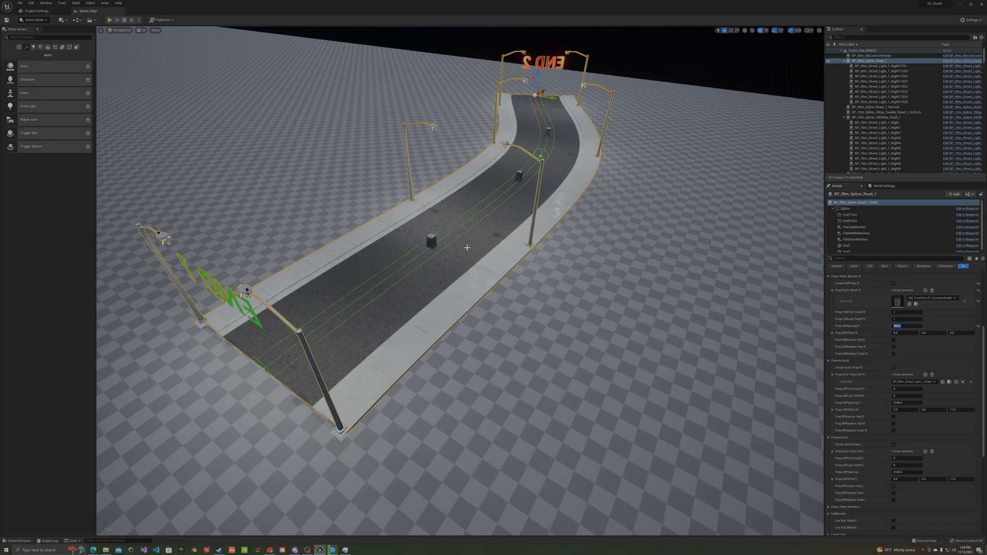
# - Try an X offset of 200 on the trash can props, followed by Y offsets of 200 and 300
pyautogui.click(902, 333)
pyautogui.click(901, 334)
pyautogui.write('200')
pyautogui.click(929, 334)
pyautogui.write('200')
pyautogui.press('Return')
pyautogui.click(934, 334)
pyautogui.write('300')
pyautogui.press('Return')
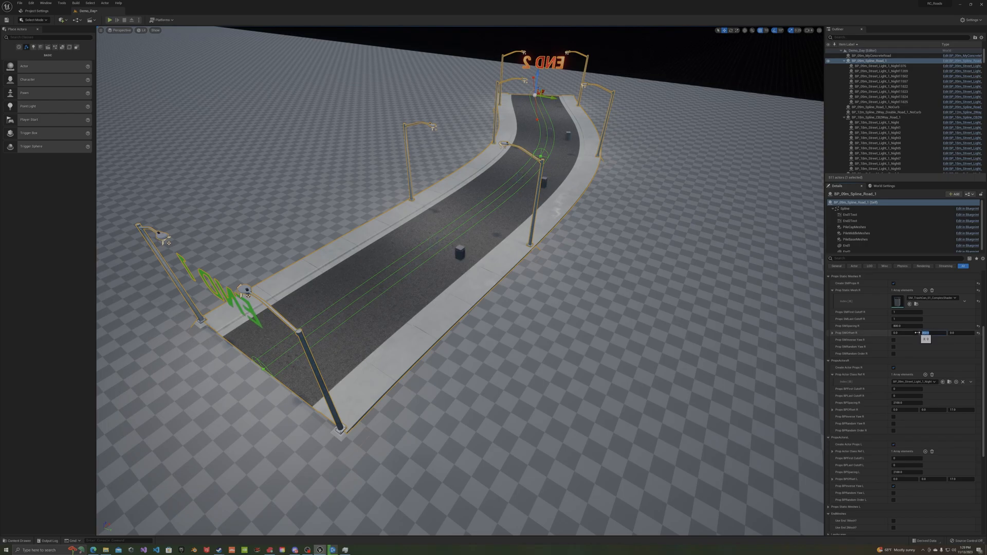
# - Increase the trash can props' Y offset further, trying 500, to place them on the right-side sidewalk
pyautogui.write('500')
pyautogui.press('Return')
pyautogui.write('0')
pyautogui.press('Return')
# - Try a Z offset of 20 on the trash can props to raise them out of the sidewalk
pyautogui.moveTo(523, 299); pyautogui.dragTo(585, 235, button='right')
pyautogui.press('w')
pyautogui.press('s')
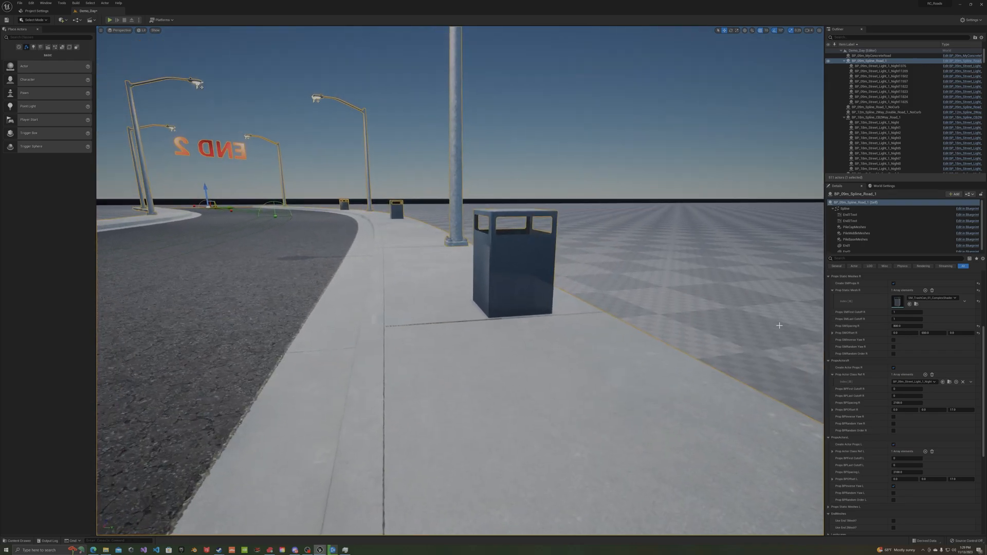
pyautogui.click(959, 333)
pyautogui.write('20')
pyautogui.press('Return')
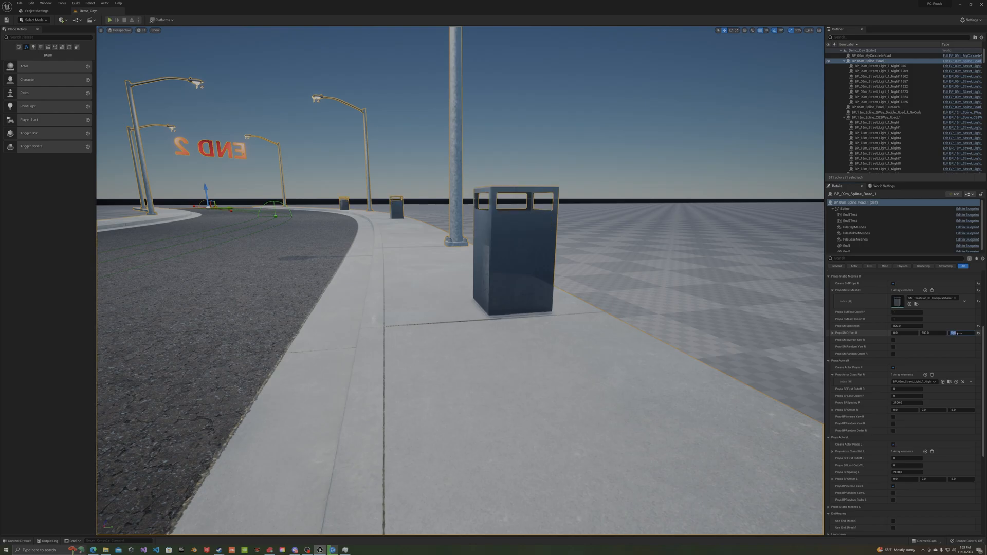
# - Check the gap under the nearest trash can and set the trash can props' Z offset to 17
pyautogui.moveTo(755, 337); pyautogui.dragTo(783, 337, button='right')
pyautogui.press('w')
pyautogui.press('s')
pyautogui.press('w')
pyautogui.press('s')
pyautogui.press('w')
pyautogui.click(959, 331)
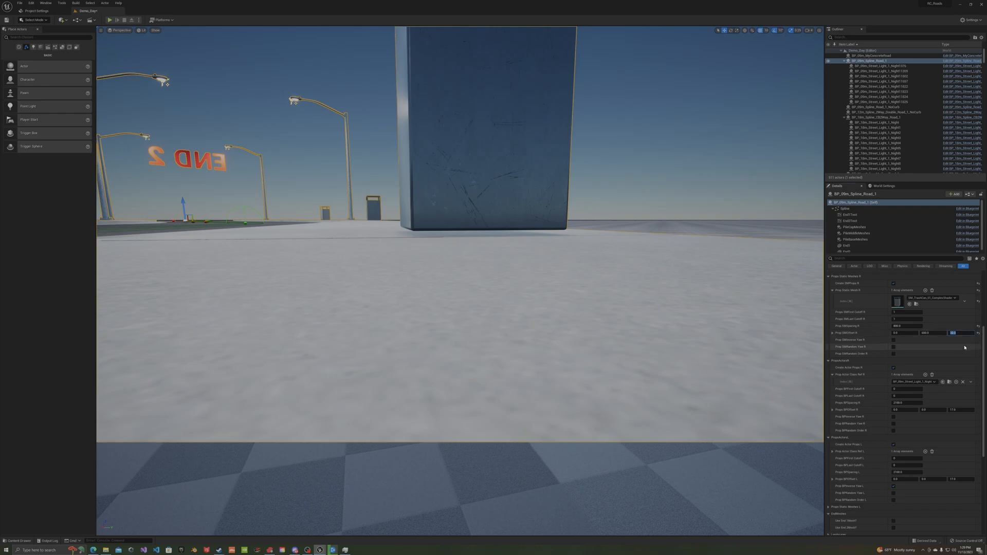
pyautogui.write('17')
pyautogui.press('Return')
# - Set the spacing of the right-side trash can props to 1500
pyautogui.moveTo(964, 348); pyautogui.dragTo(540, 272, button='right')
pyautogui.press('s')
pyautogui.press('s')
pyautogui.press('s')
pyautogui.moveTo(546, 234); pyautogui.dragTo(534, 234, button='right')
pyautogui.moveTo(616, 277)
pyautogui.mouseDown(button='right')
pyautogui.moveTo(566, 277)
pyautogui.moveTo(596, 277)
pyautogui.mouseUp(button='right')
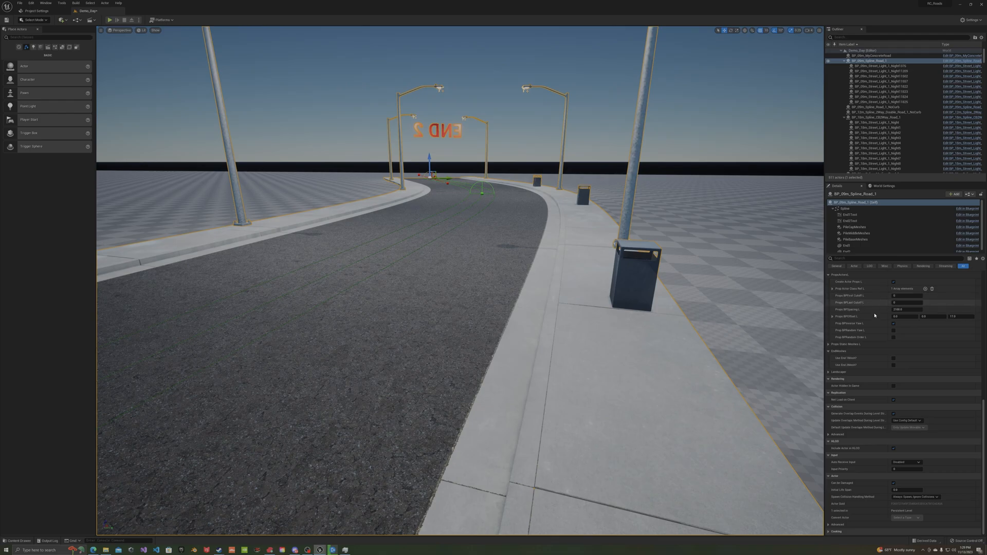
pyautogui.scroll(3, 894, 330)
pyautogui.scroll(4, 894, 330)
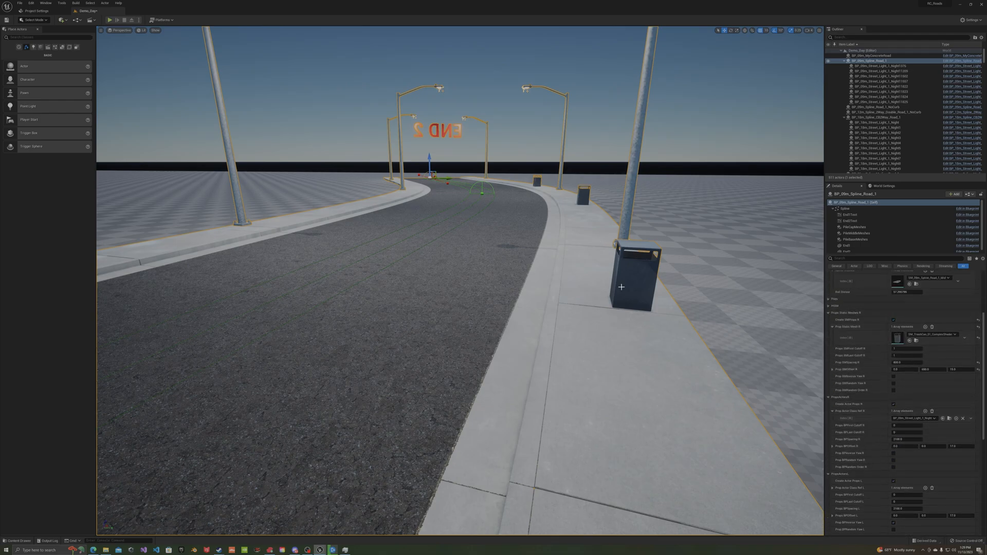
pyautogui.click(909, 362)
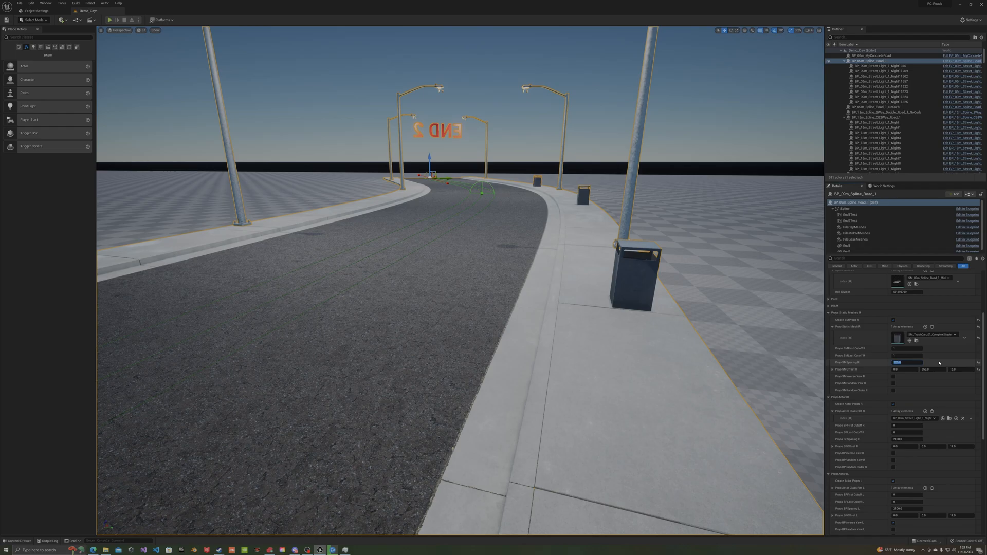
pyautogui.write('1500')
pyautogui.press('Return')
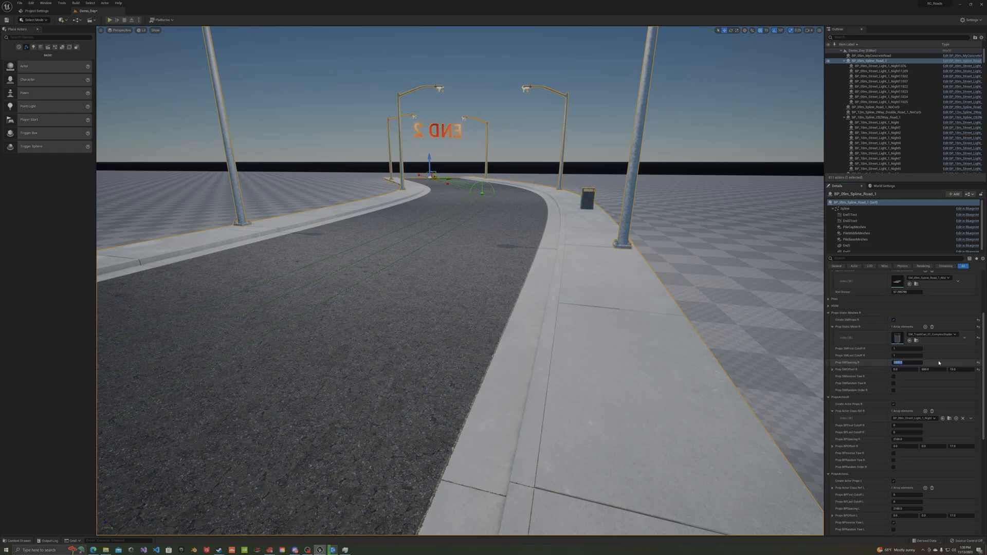
# - Inspect the placement of the trash cans and street lights along the road from several viewpoints
pyautogui.press('s')
pyautogui.moveTo(684, 293)
pyautogui.mouseDown(button='right')
pyautogui.moveTo(688, 273)
pyautogui.moveTo(664, 211)
pyautogui.moveTo(720, 304)
pyautogui.moveTo(730, 288)
pyautogui.moveTo(674, 281)
pyautogui.mouseUp(button='right')
pyautogui.press('w')
pyautogui.press('s')
pyautogui.moveTo(220, 285); pyautogui.dragTo(146, 226)
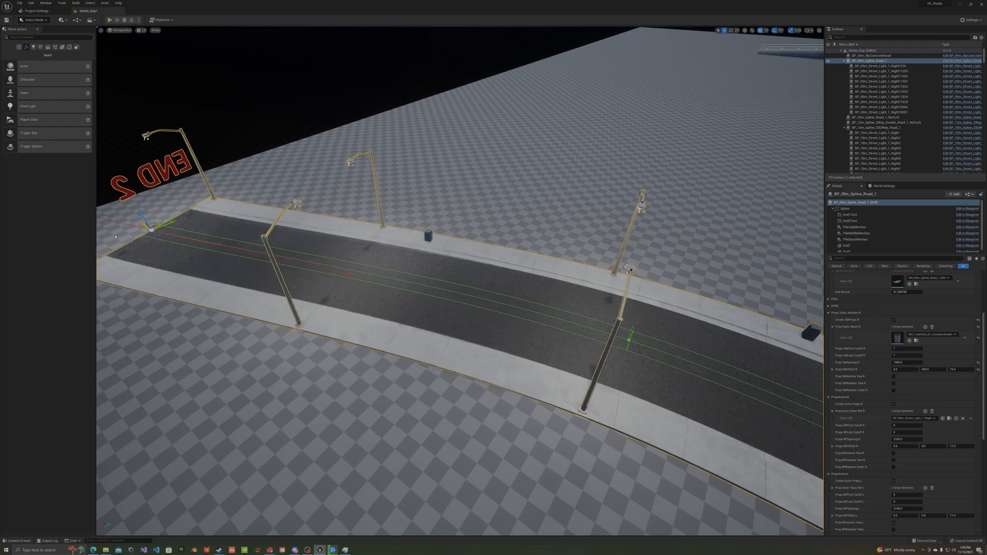
pyautogui.moveTo(146, 226); pyautogui.dragTo(227, 220, button='right')
pyautogui.moveTo(365, 292); pyautogui.dragTo(394, 303, button='right')
# - Review the road's right-side static mesh prop settings and the left and right actor prop settings against the placed props
pyautogui.scroll(-2, 850, 458)
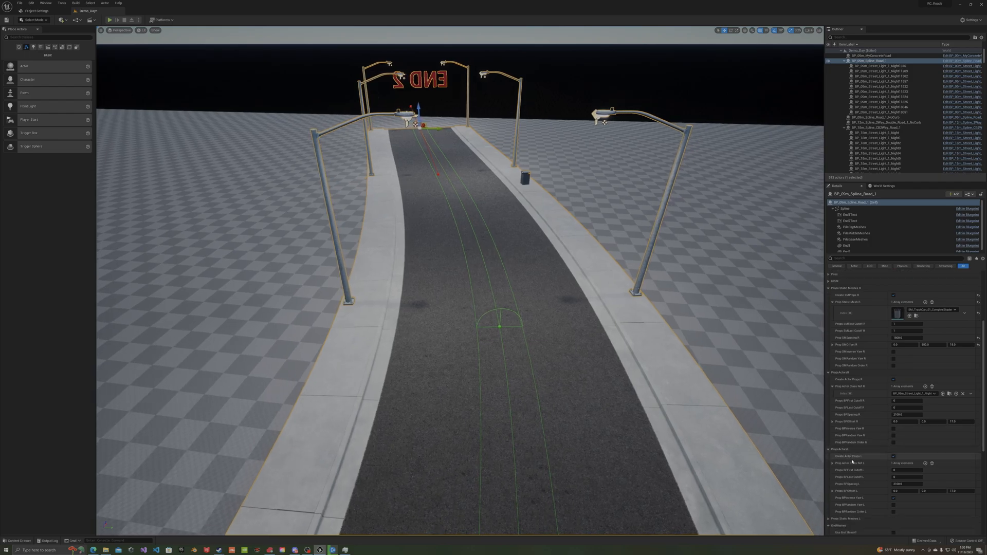
pyautogui.scroll(-2, 858, 462)
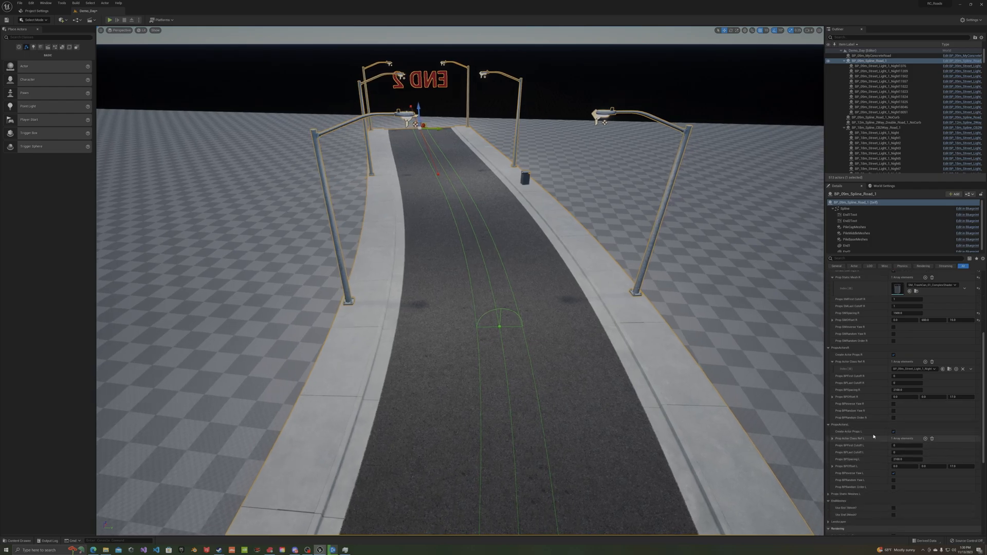
pyautogui.scroll(-4, 531, 392)
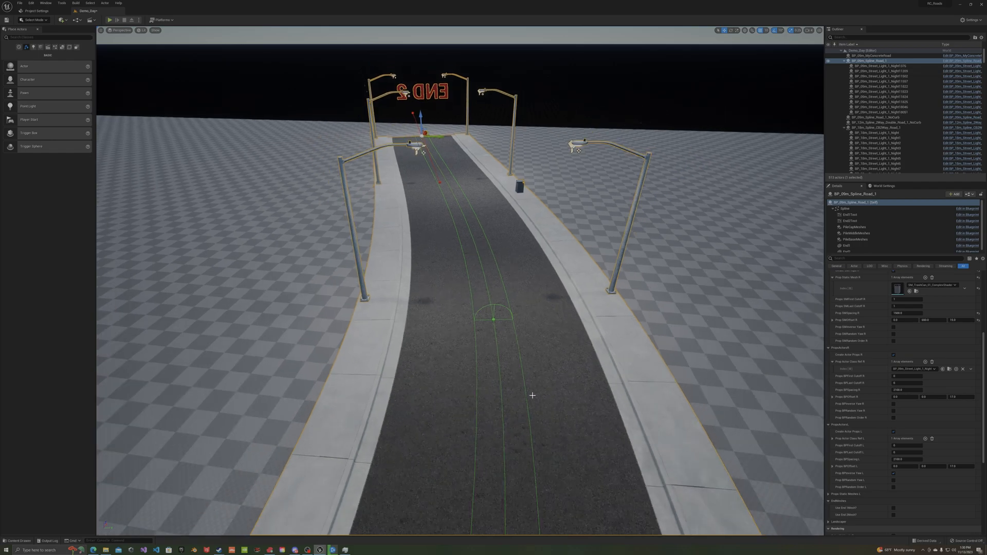
pyautogui.moveTo(553, 371); pyautogui.dragTo(553, 370, button='right')
pyautogui.moveTo(609, 398)
pyautogui.mouseDown(button='right')
pyautogui.moveTo(609, 453)
pyautogui.moveTo(609, 360)
pyautogui.moveTo(609, 398)
pyautogui.mouseUp(button='right')
pyautogui.press('w')
pyautogui.press('s')
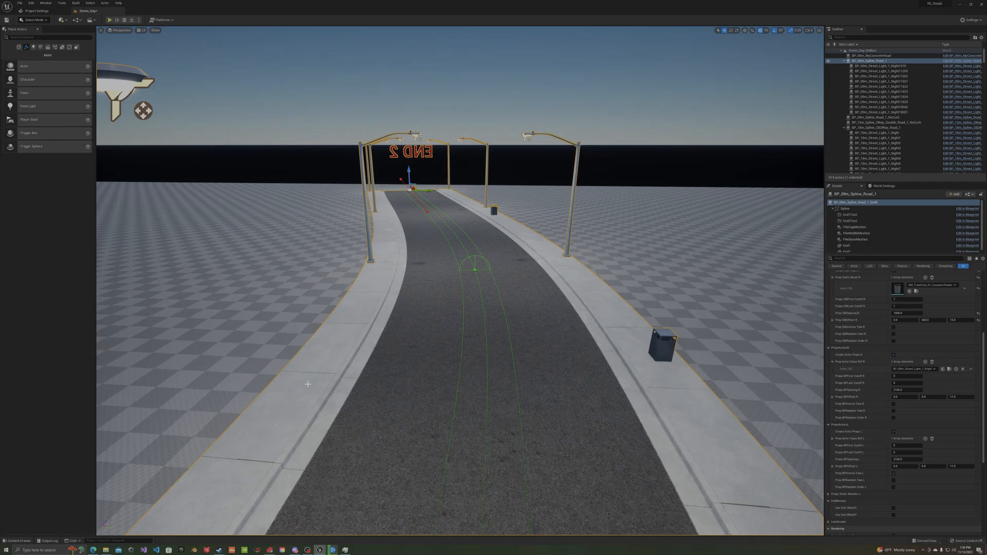
pyautogui.scroll(5, 915, 437)
pyautogui.scroll(1, 915, 437)
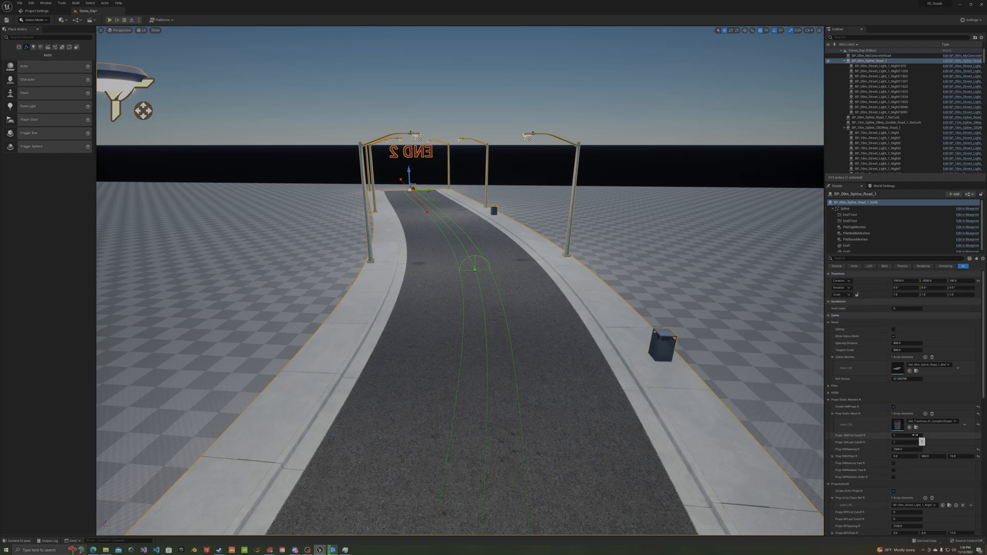
pyautogui.scroll(-7, 903, 449)
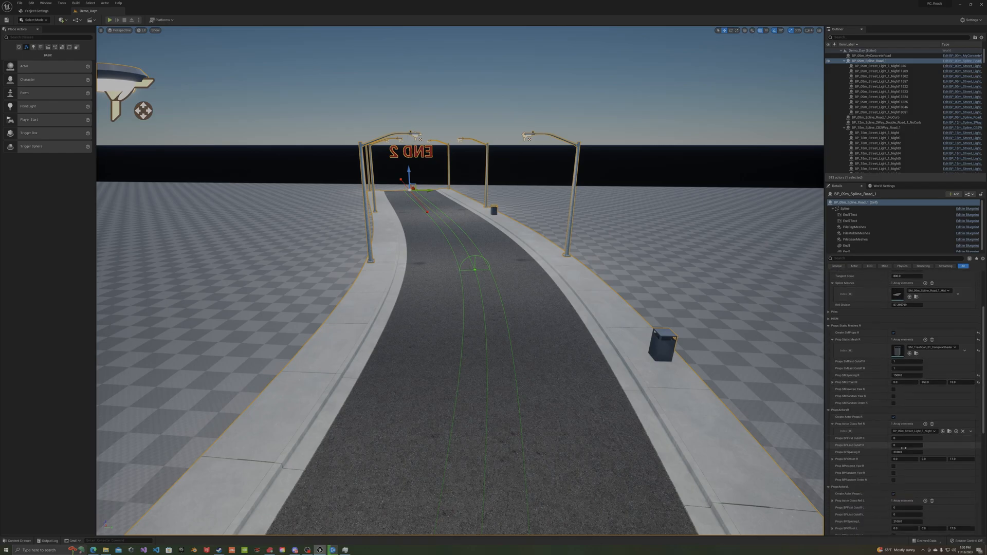
pyautogui.scroll(1, 906, 442)
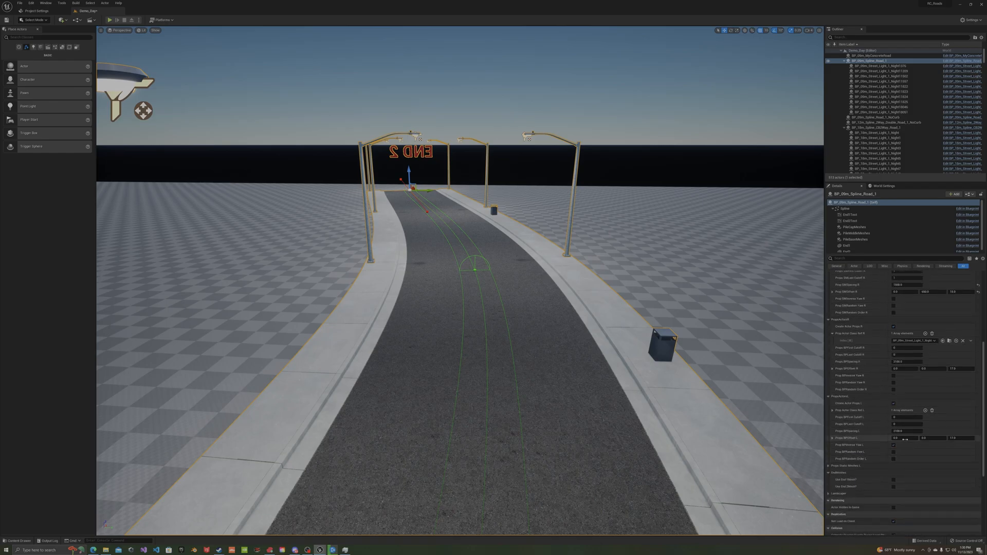